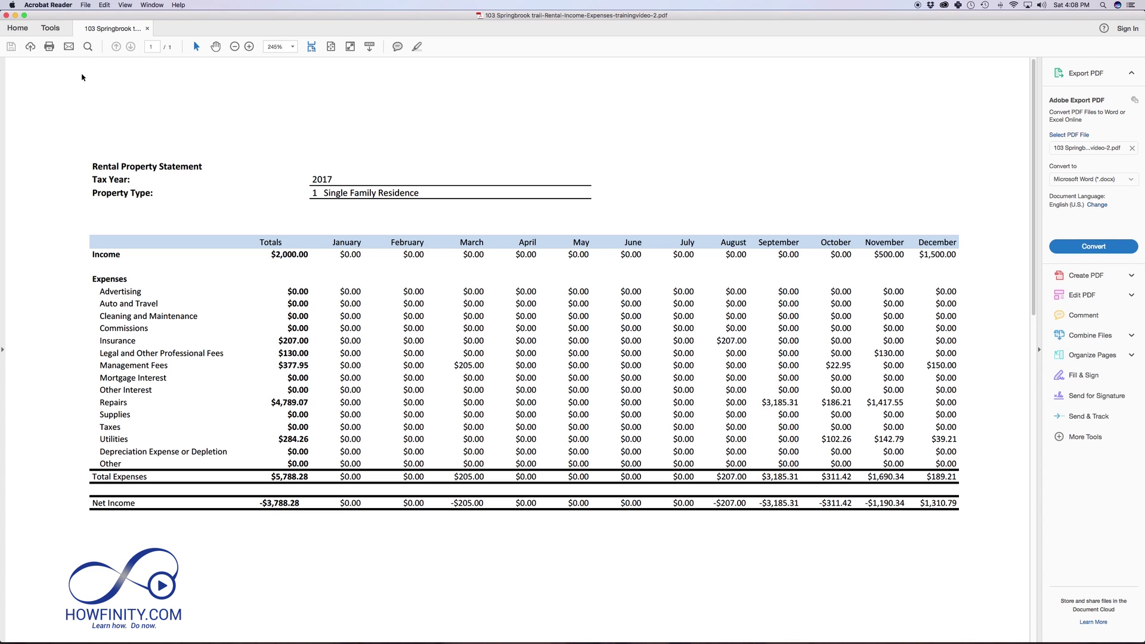
Step: Open the Springbrook rental statement PDF from the desktop with Adobe Acrobat (default)
scroll(218, 293, up, 1)
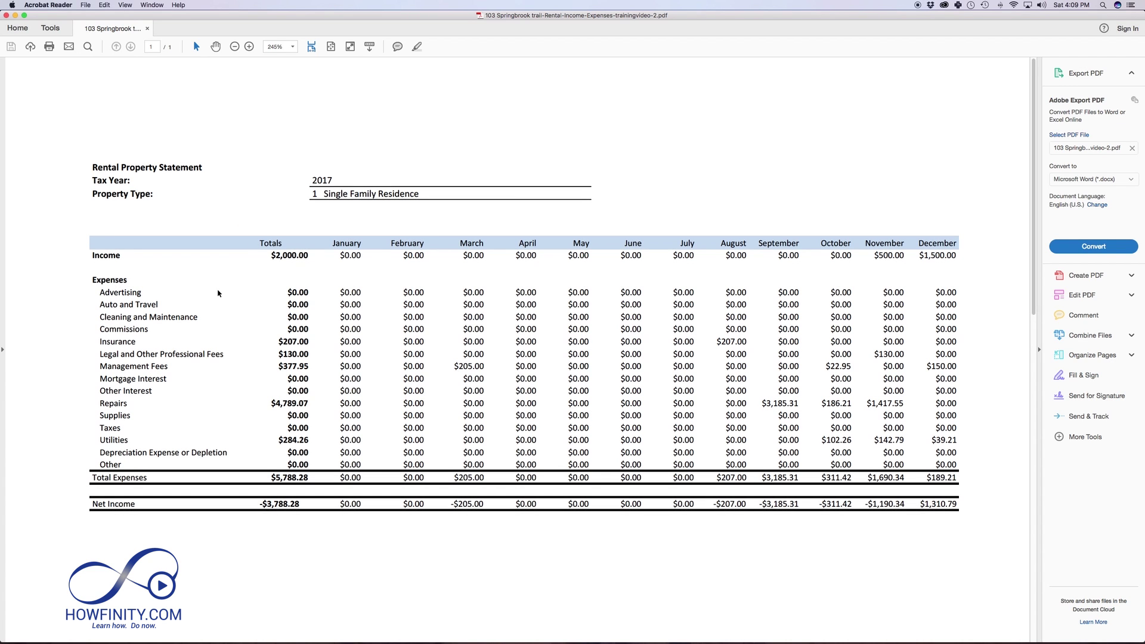
scroll(179, 218, down, 1)
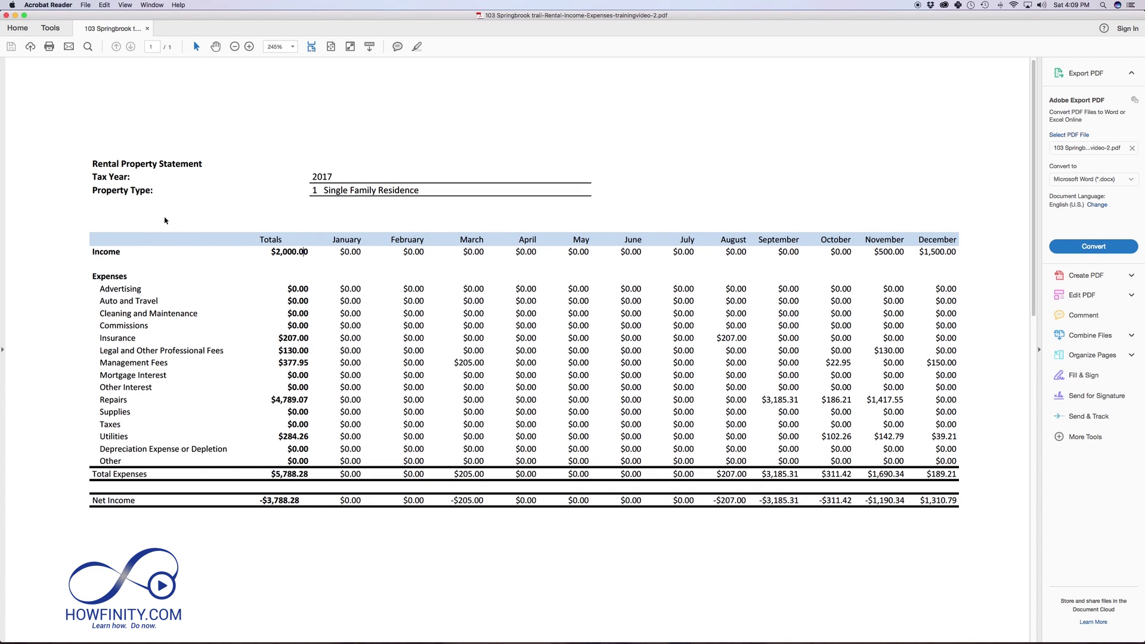
scroll(341, 266, up, 1)
scroll(341, 267, down, 1)
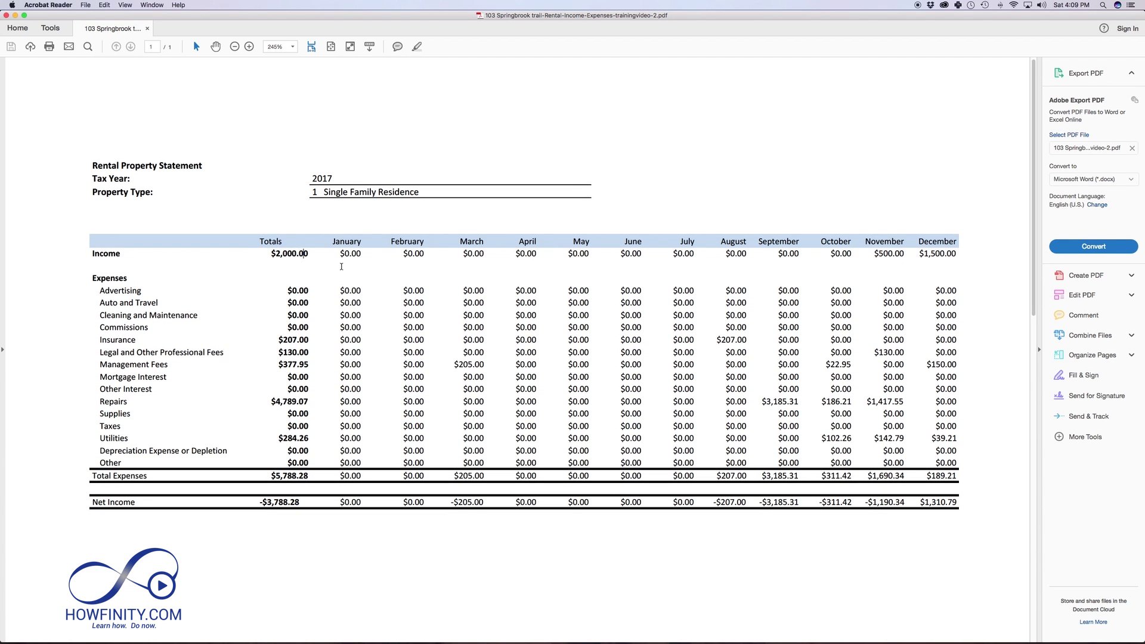
scroll(341, 267, down, 3)
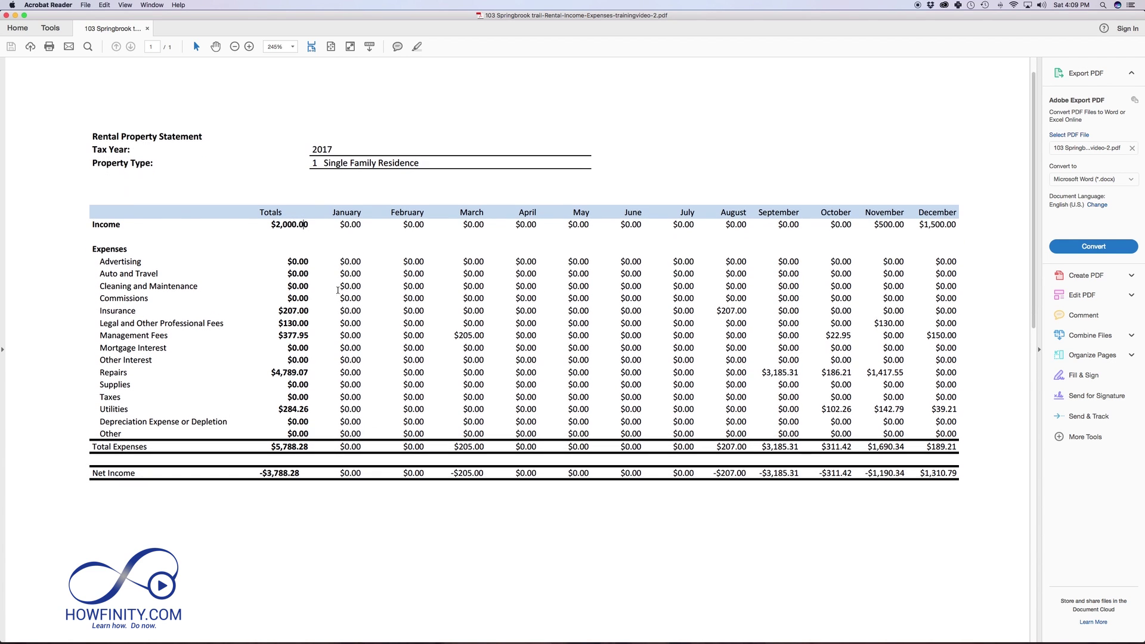
scroll(325, 299, up, 3)
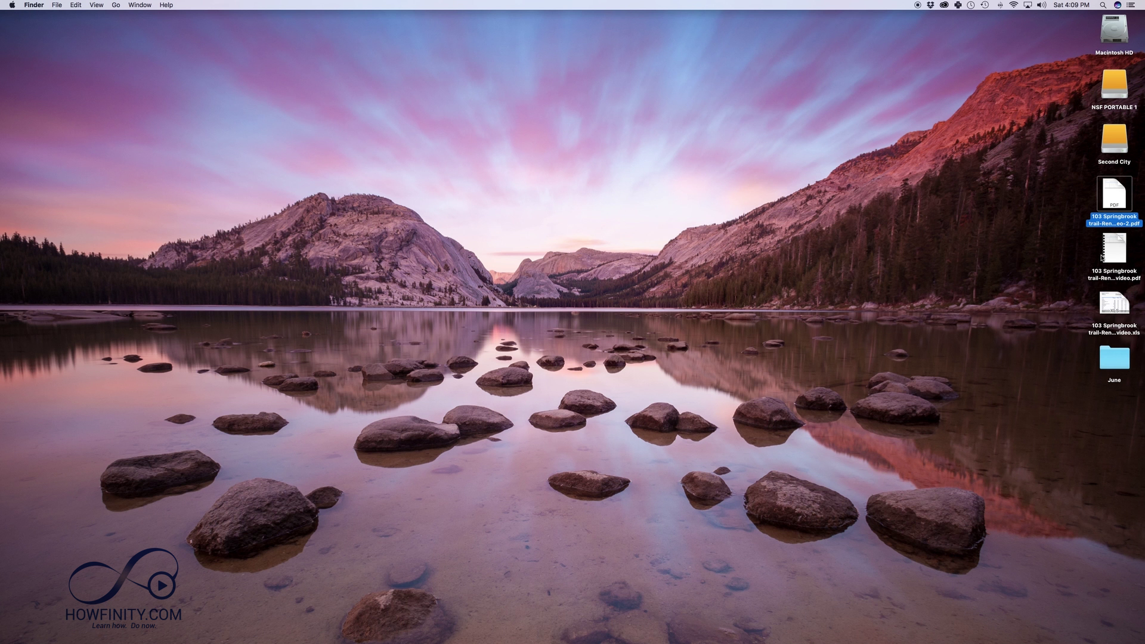
right_click(1116, 222)
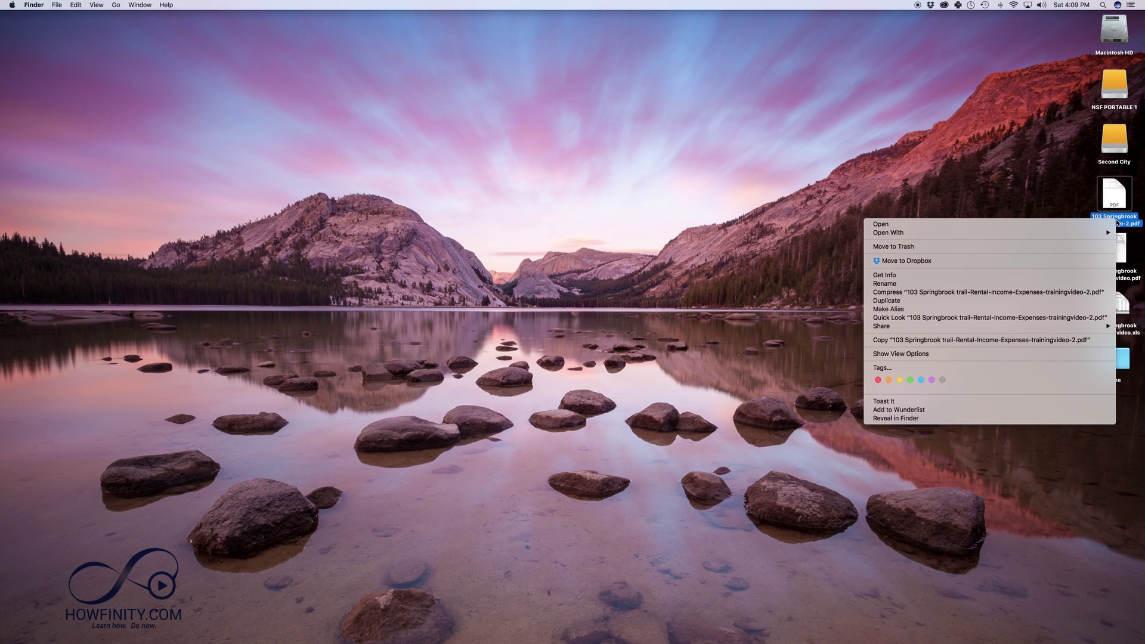
mouse_move(894, 232)
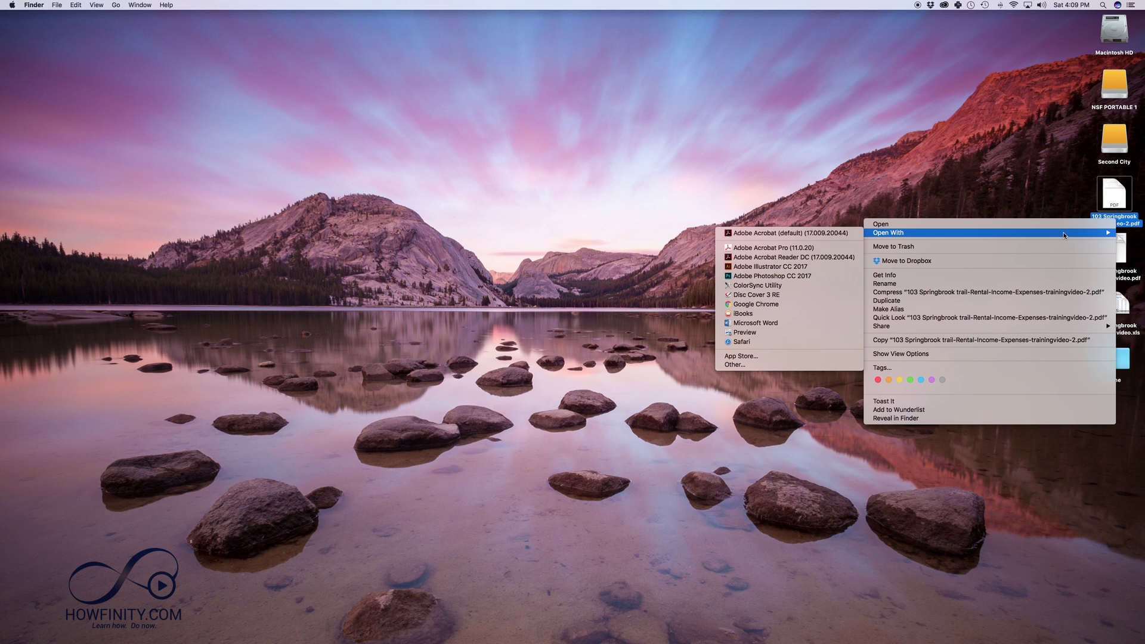
click(772, 234)
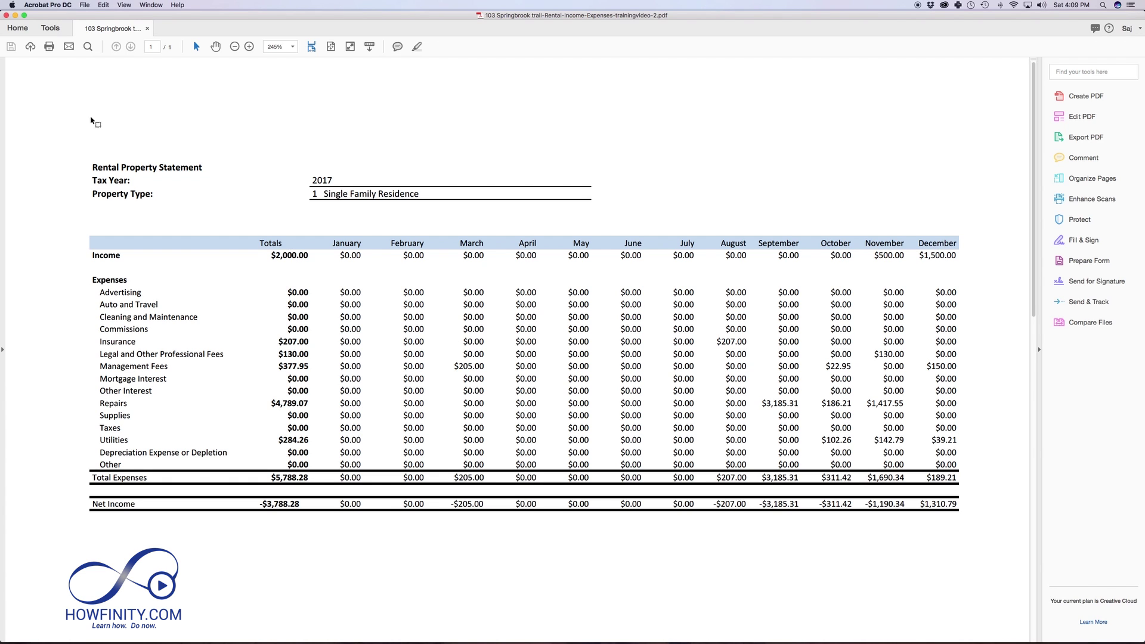
Step: Export the PDF as a Microsoft Excel Workbook to the Desktop, dropping the trailing 2 from its name
scroll(96, 122, down, 1)
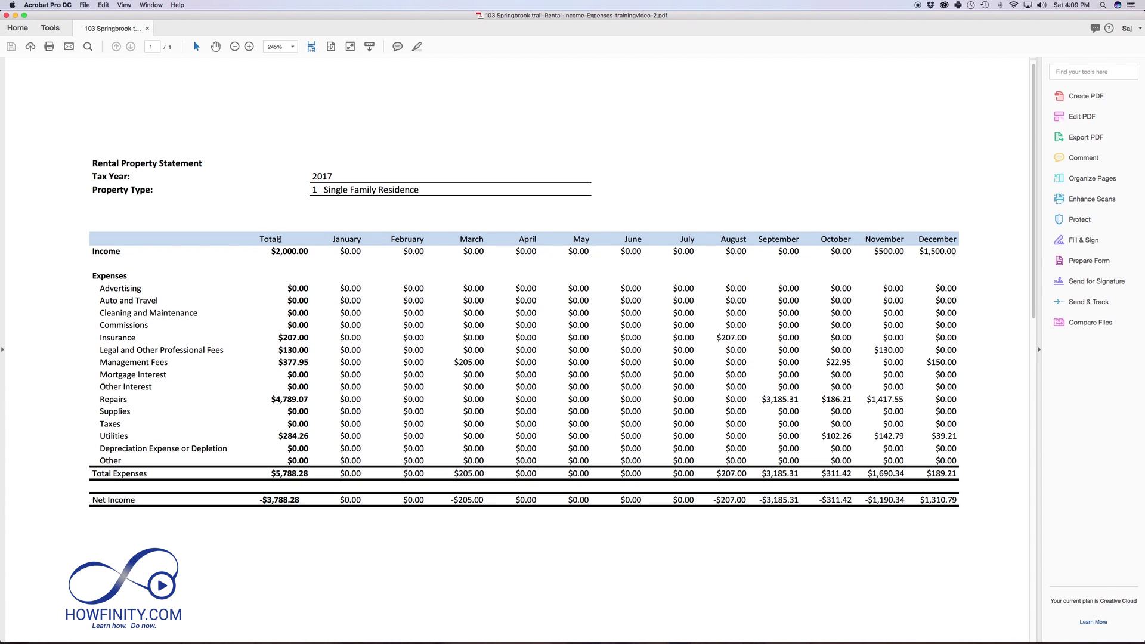
click(87, 5)
mouse_move(110, 77)
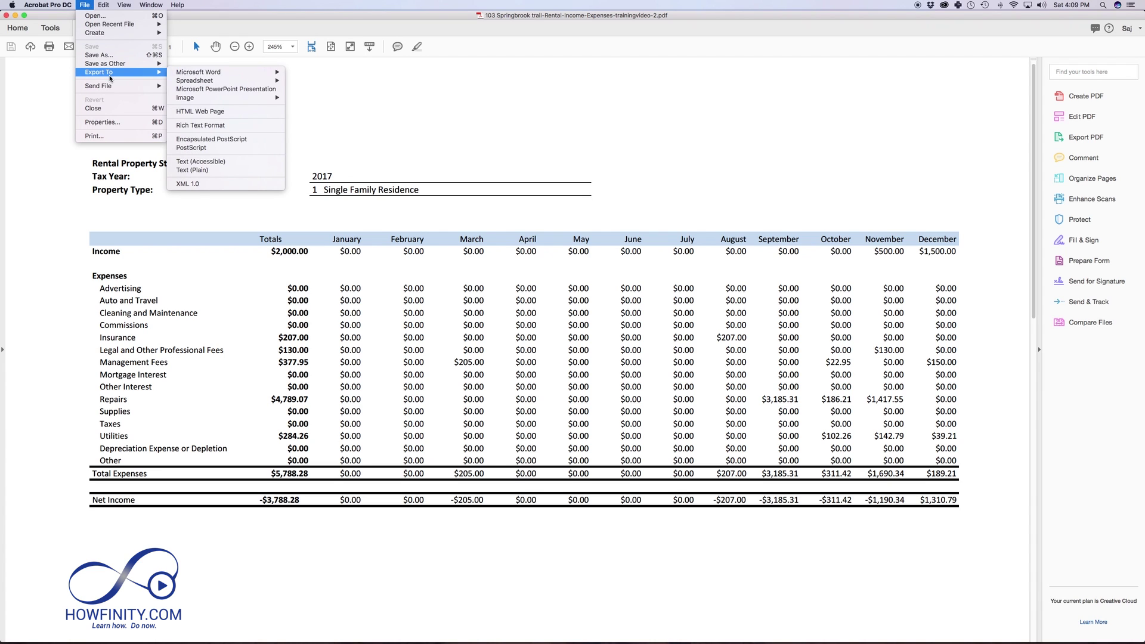
mouse_move(242, 80)
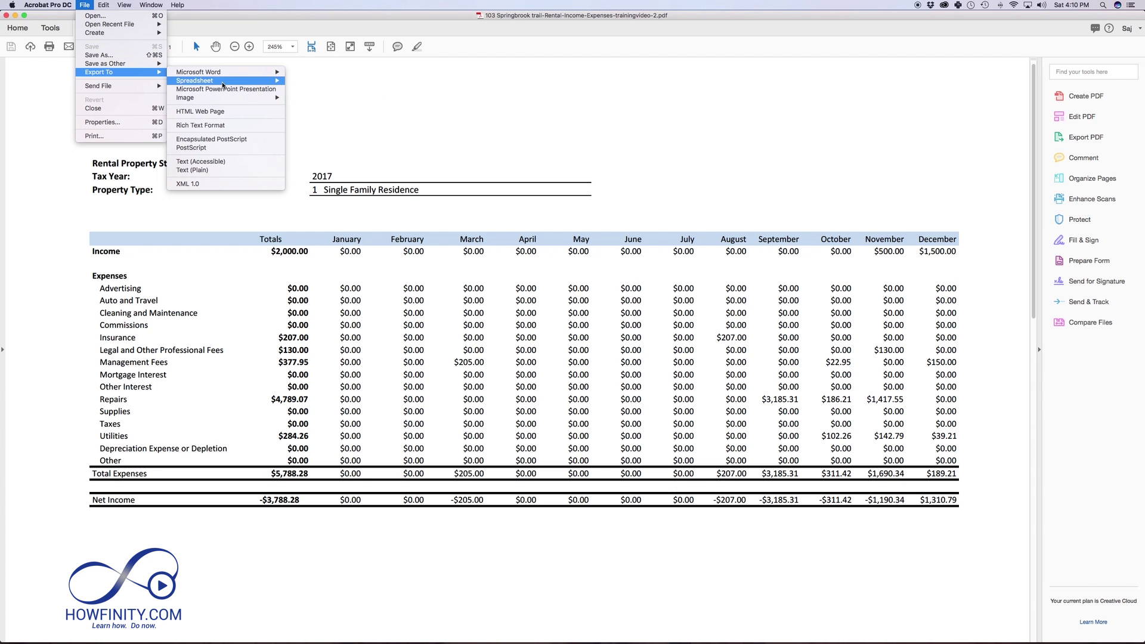
click(324, 81)
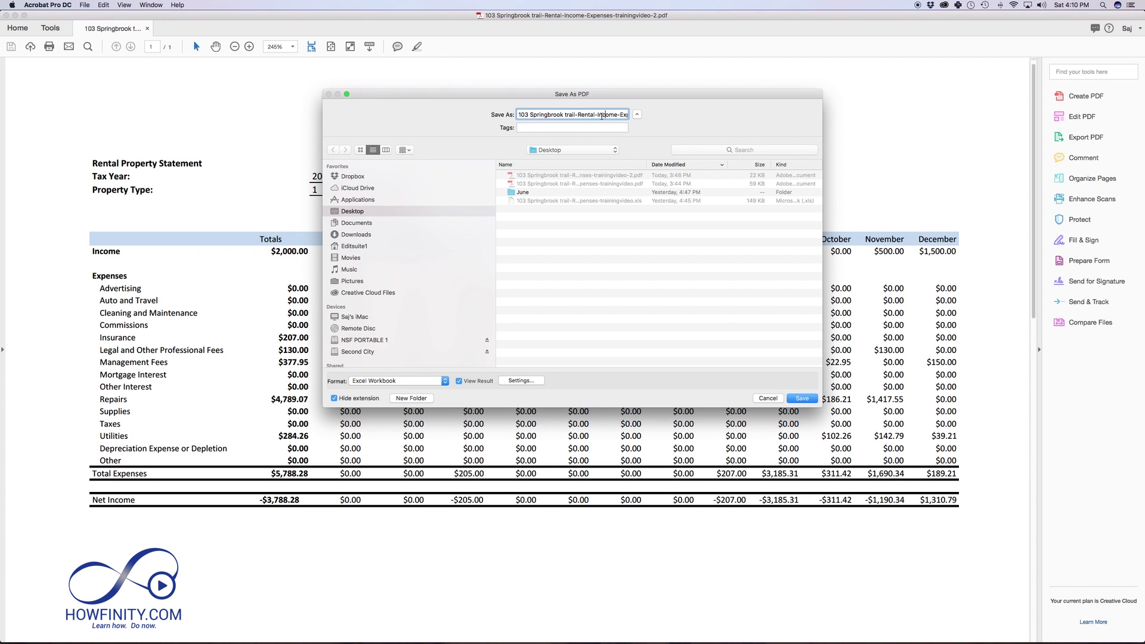
key(Right)
key(BackSpace)
key(Tab)
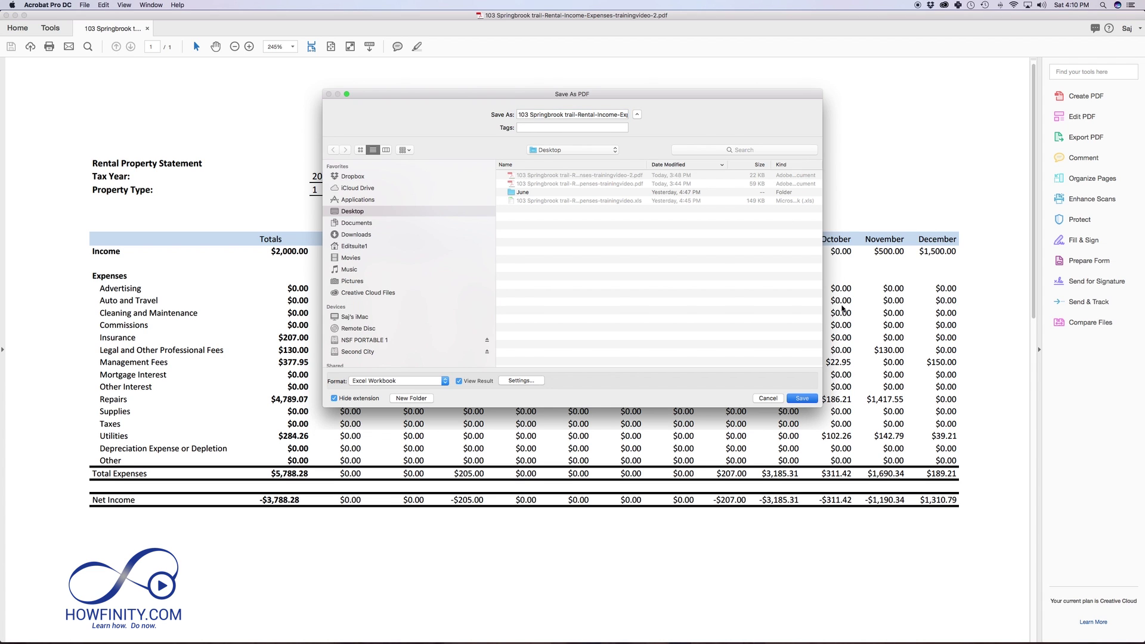
key(Return)
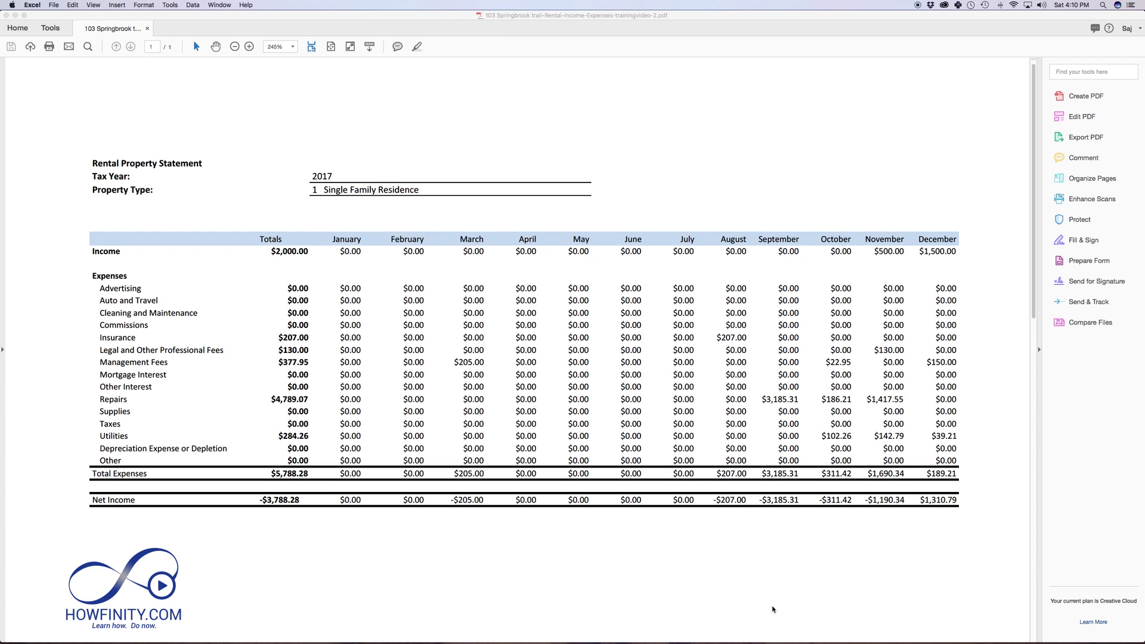
drag(424, 269, 775, 454)
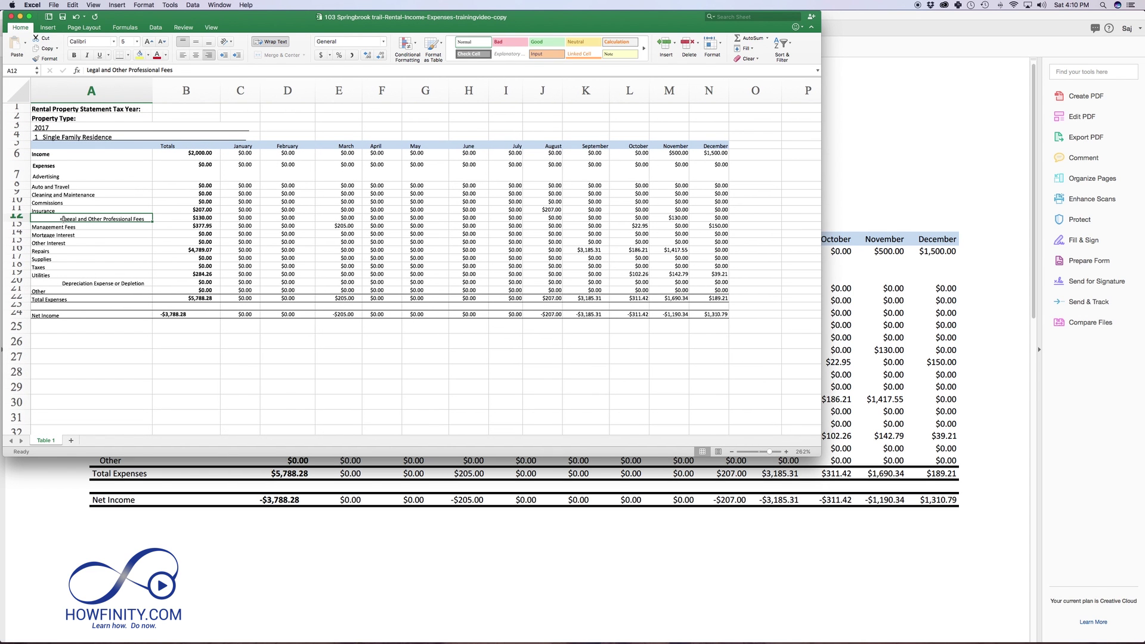
double_click(63, 219)
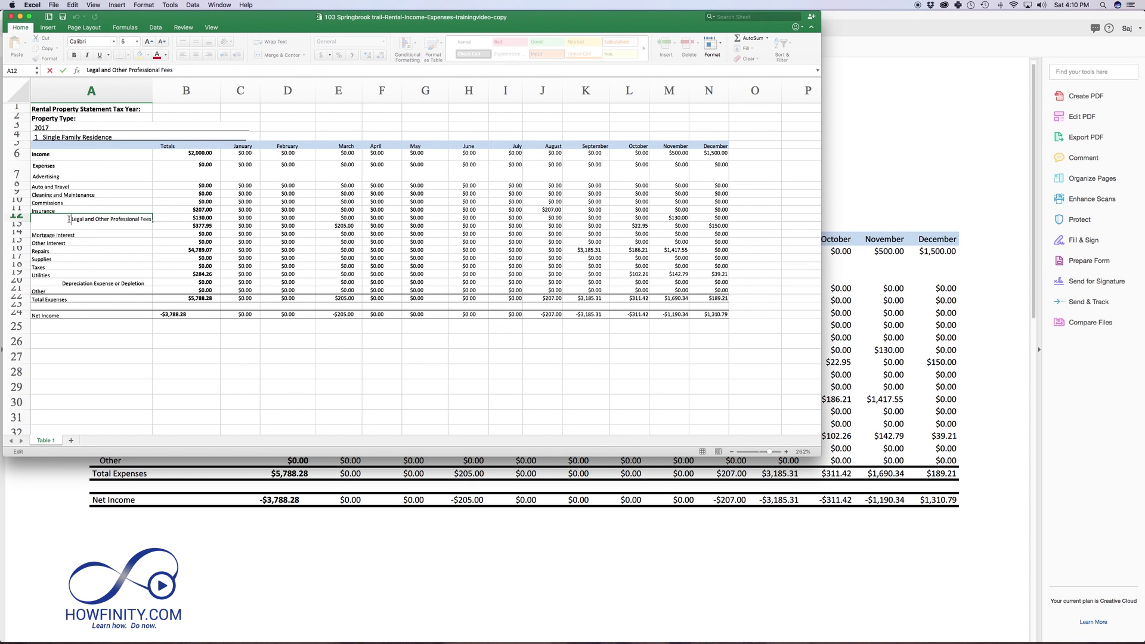
key(BackSpace)
click(286, 186)
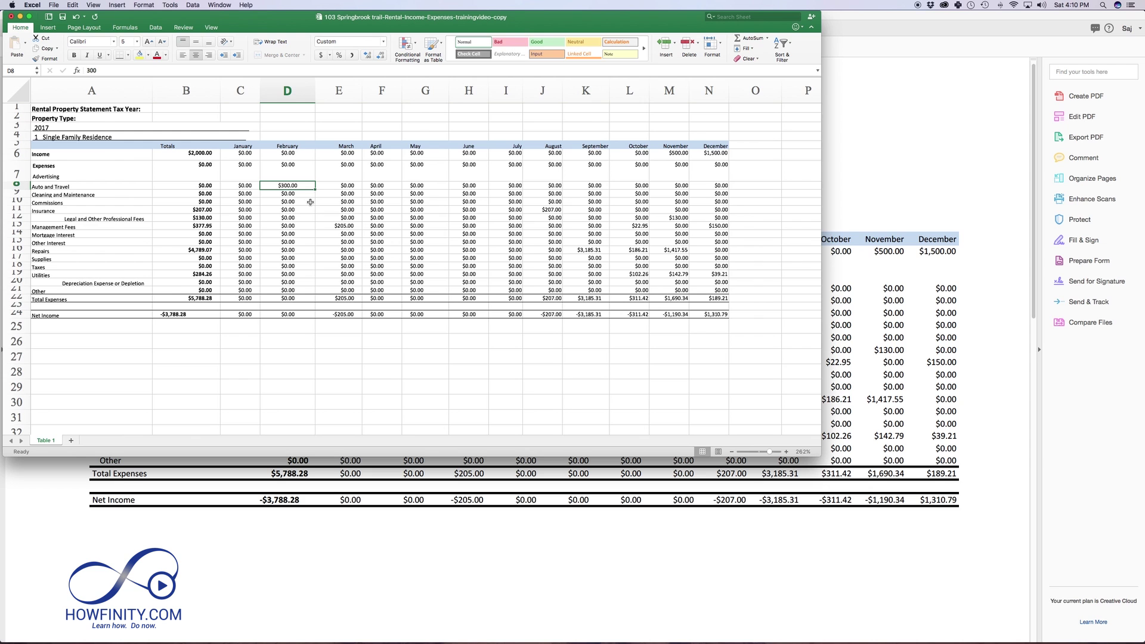
click(11, 17)
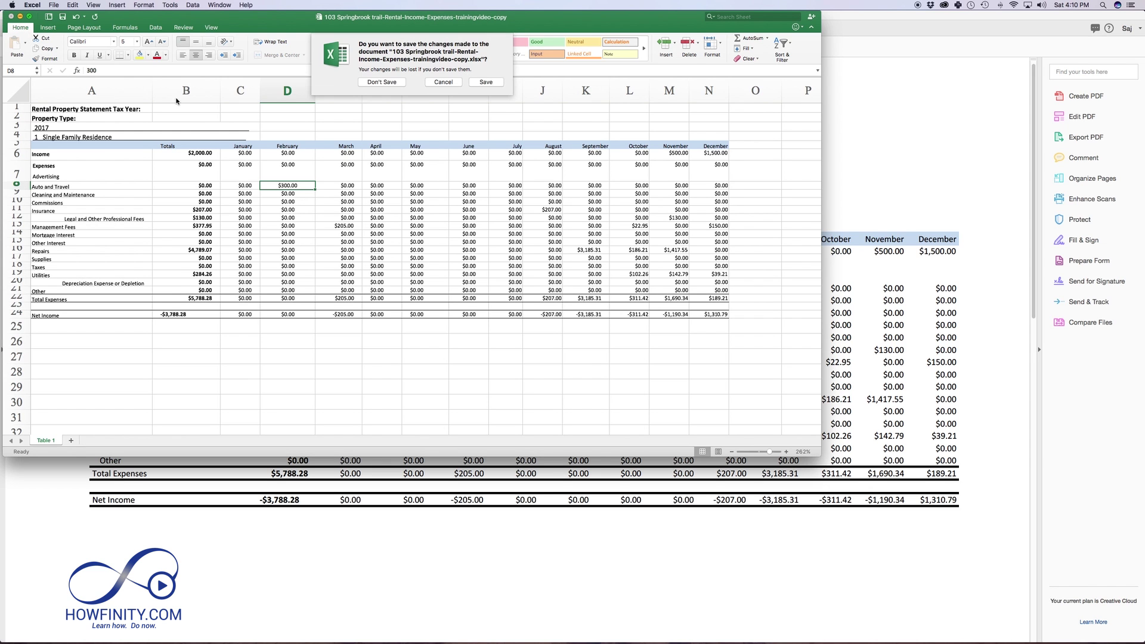
click(382, 83)
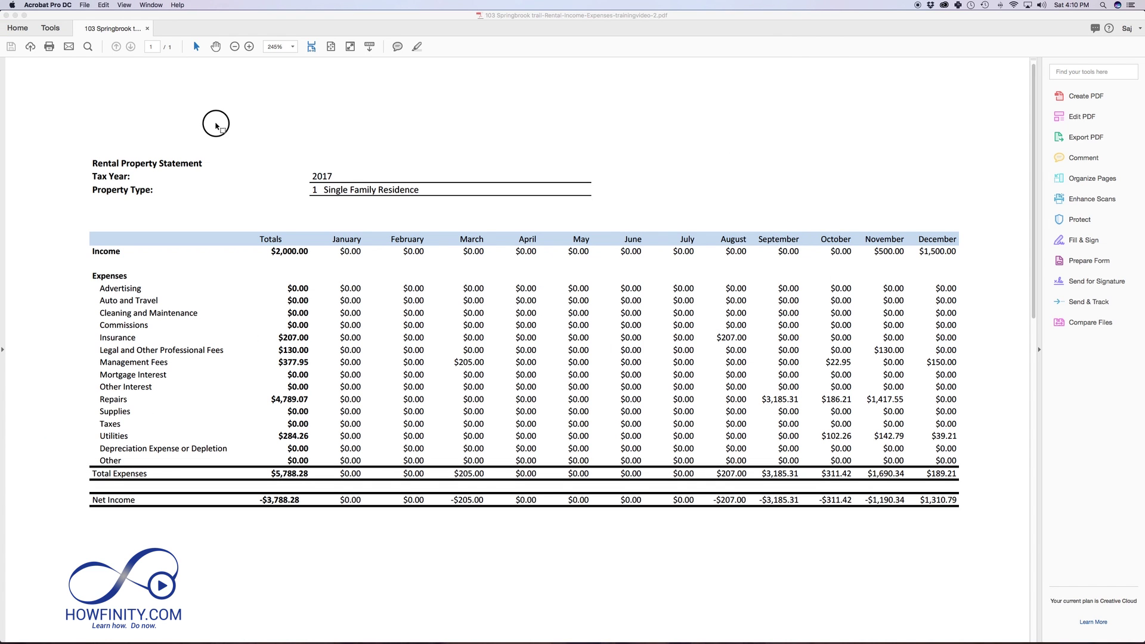
Step: Switch to Acrobat Reader and export the PDF as Microsoft Excel Document (*.xlsx)
click(51, 5)
click(114, 96)
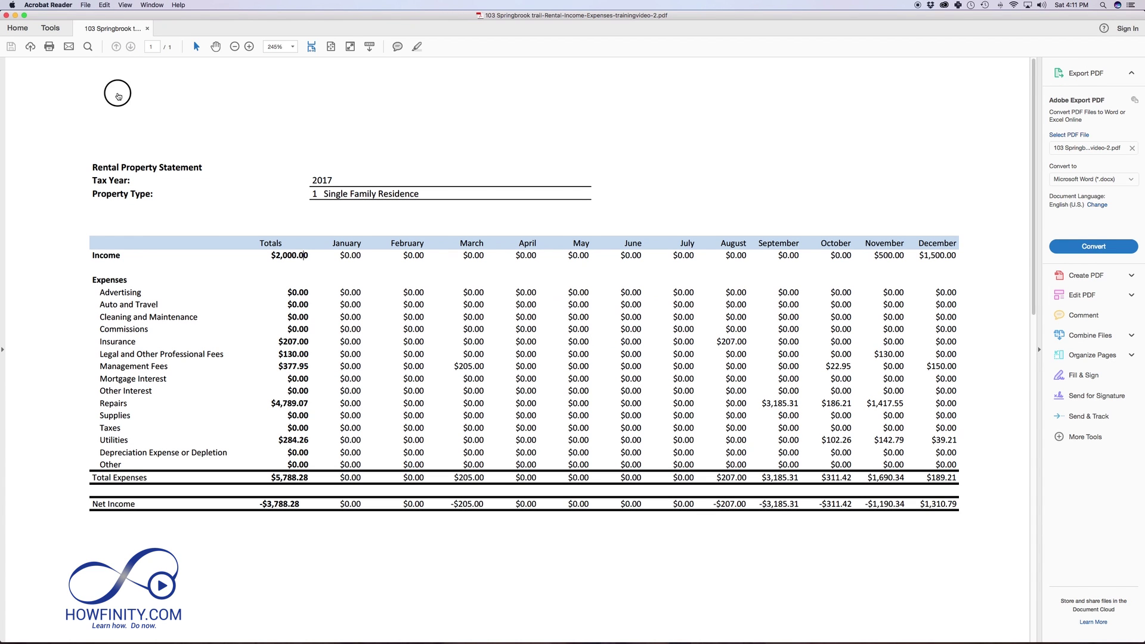
click(86, 4)
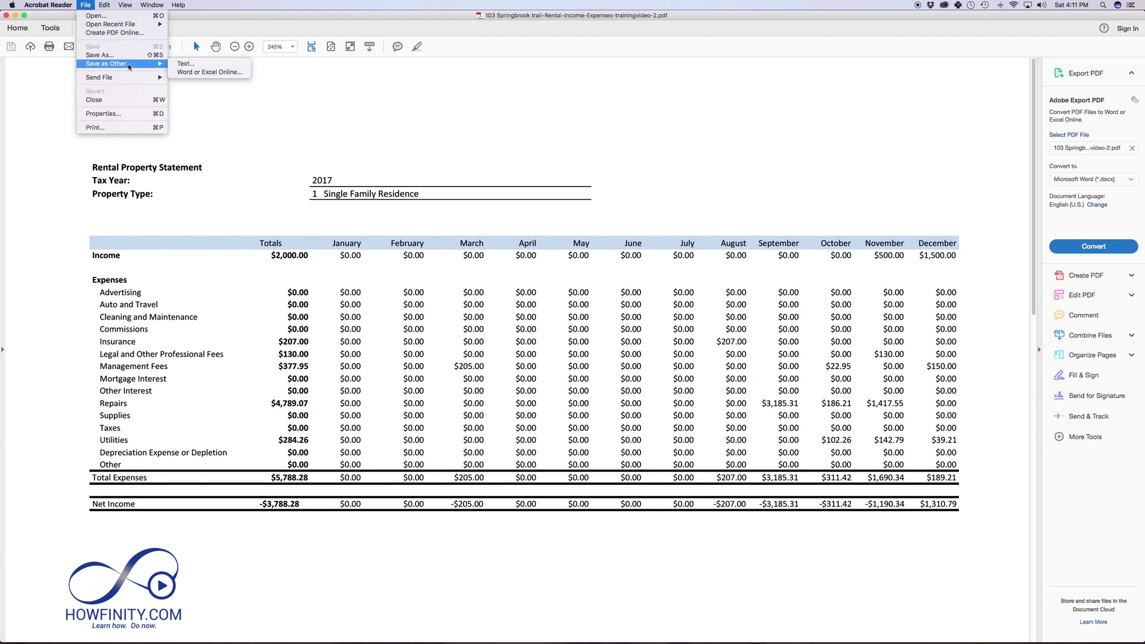
click(217, 73)
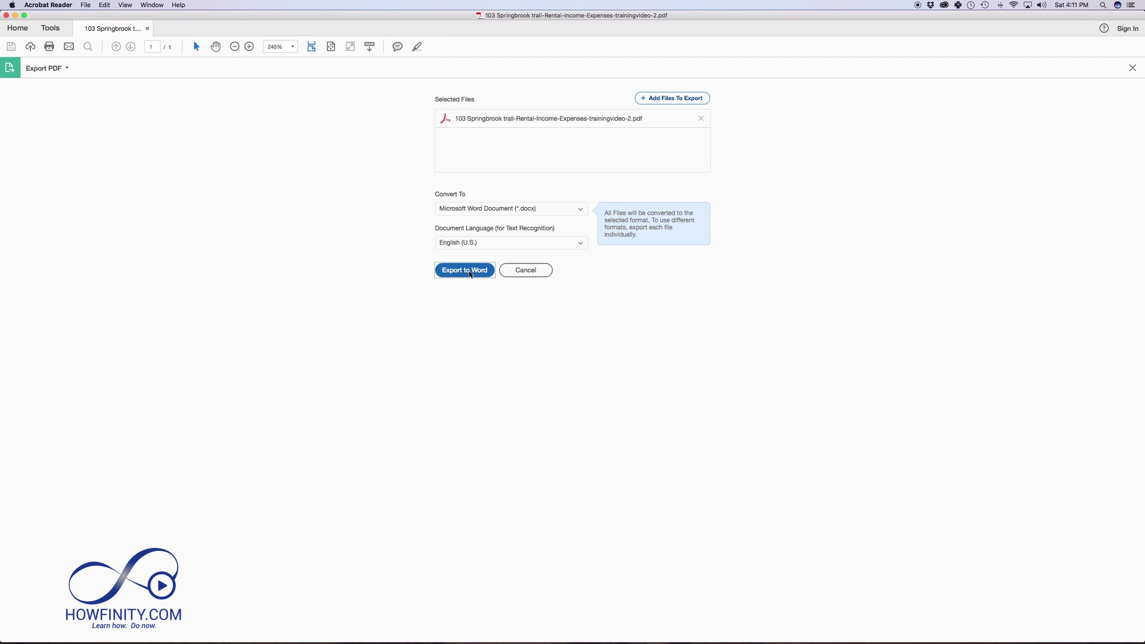
click(478, 210)
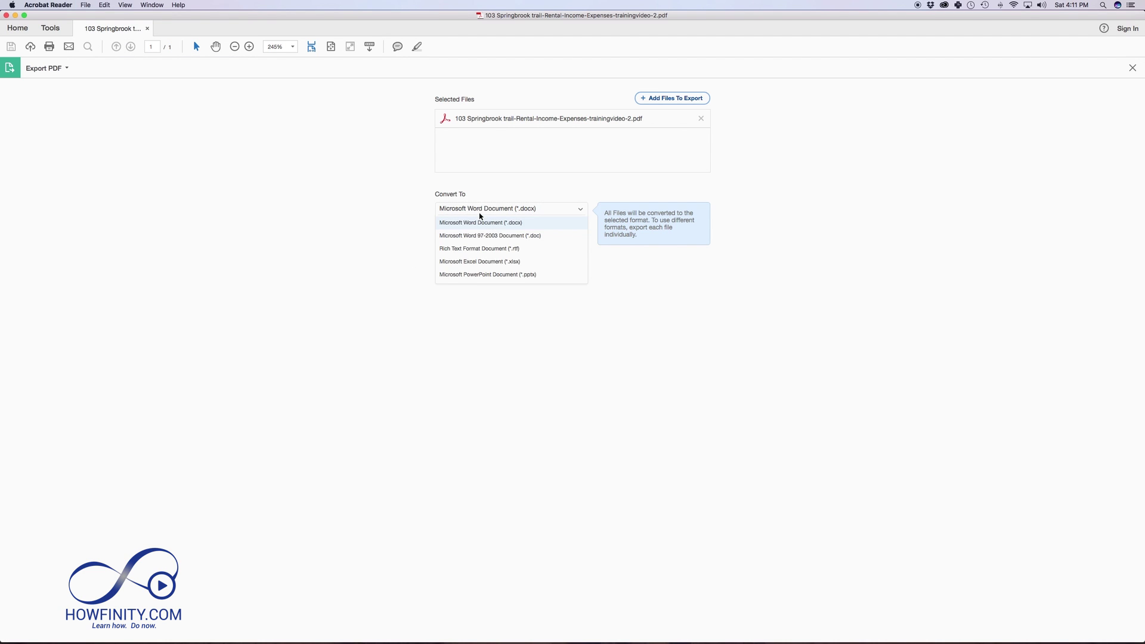
click(474, 262)
click(461, 269)
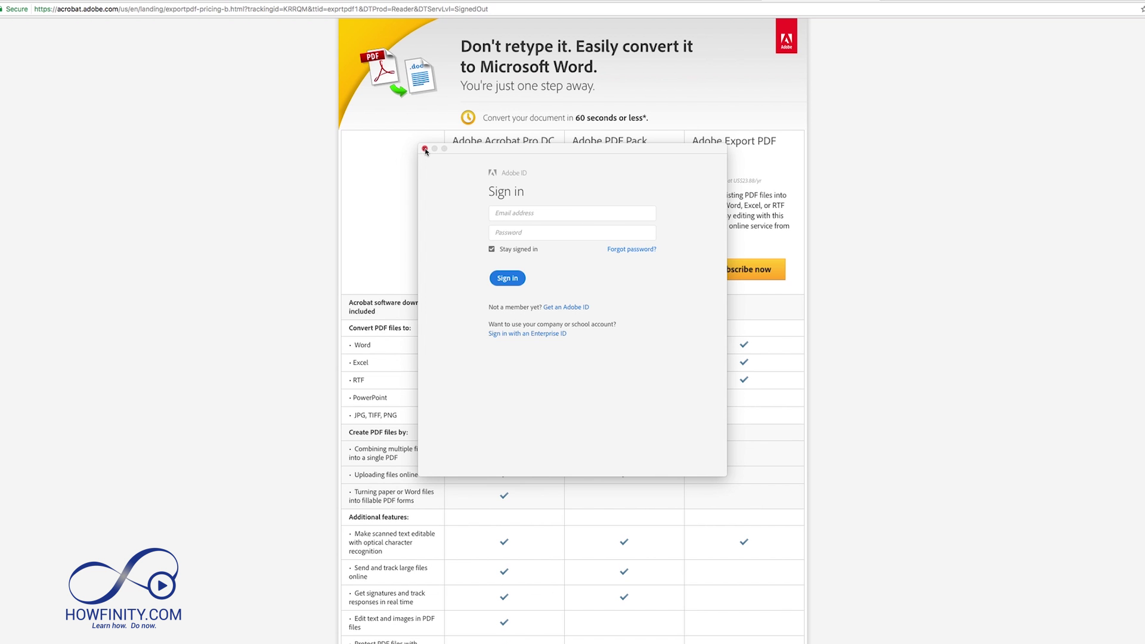
Step: Dismiss the Adobe ID sign-in, look over the pricing plans, and close the Export PDF pane
click(424, 148)
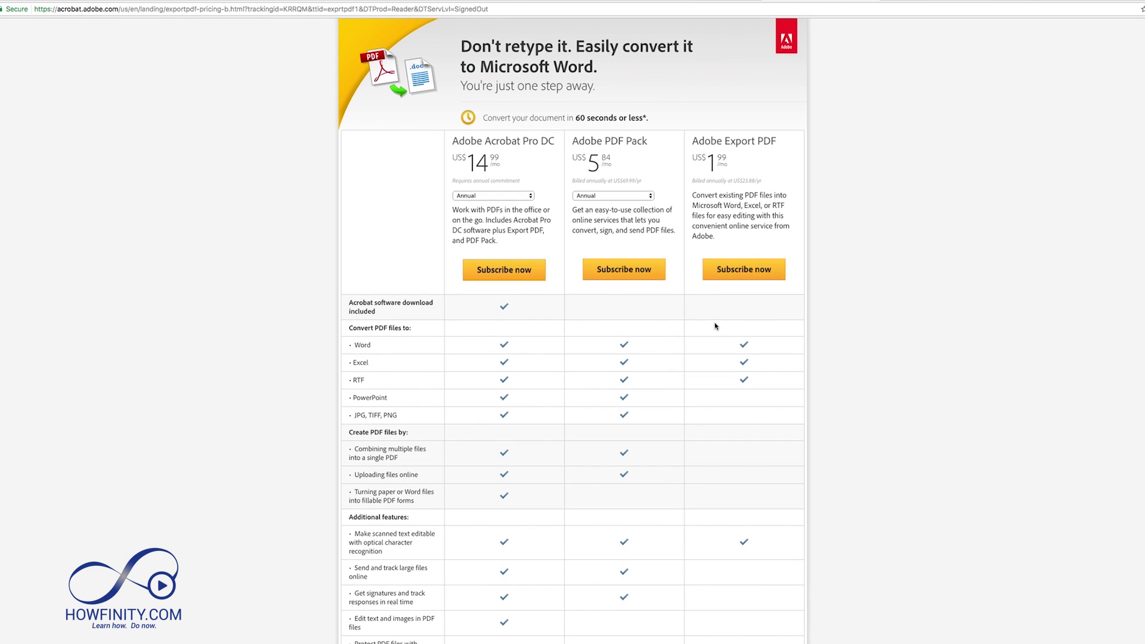
scroll(759, 207, down, 1)
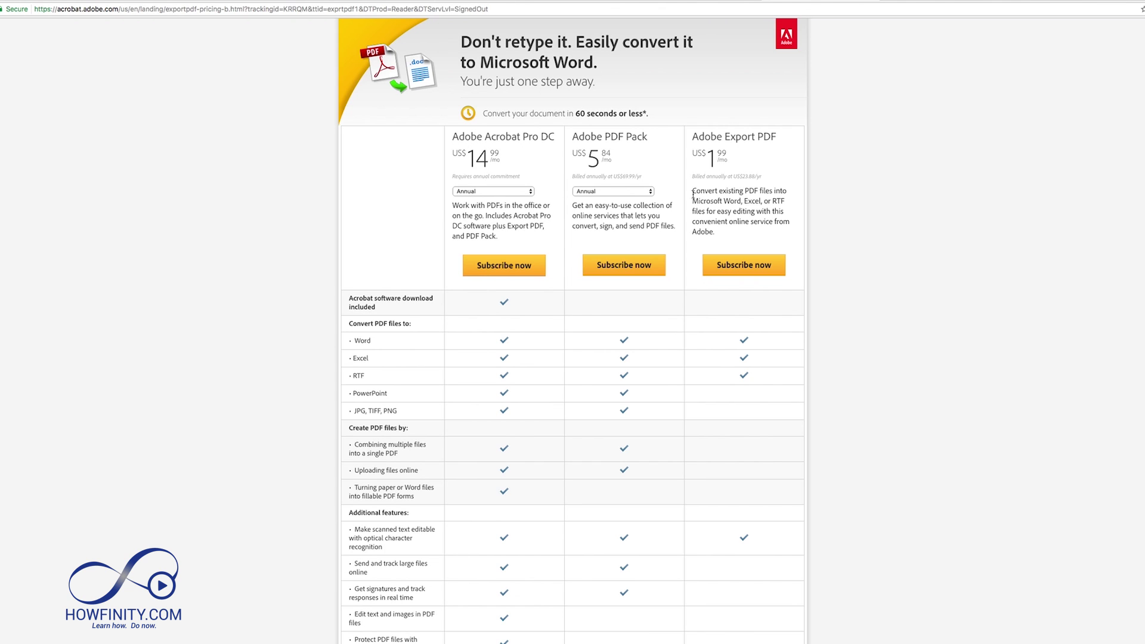
scroll(346, 225, up, 1)
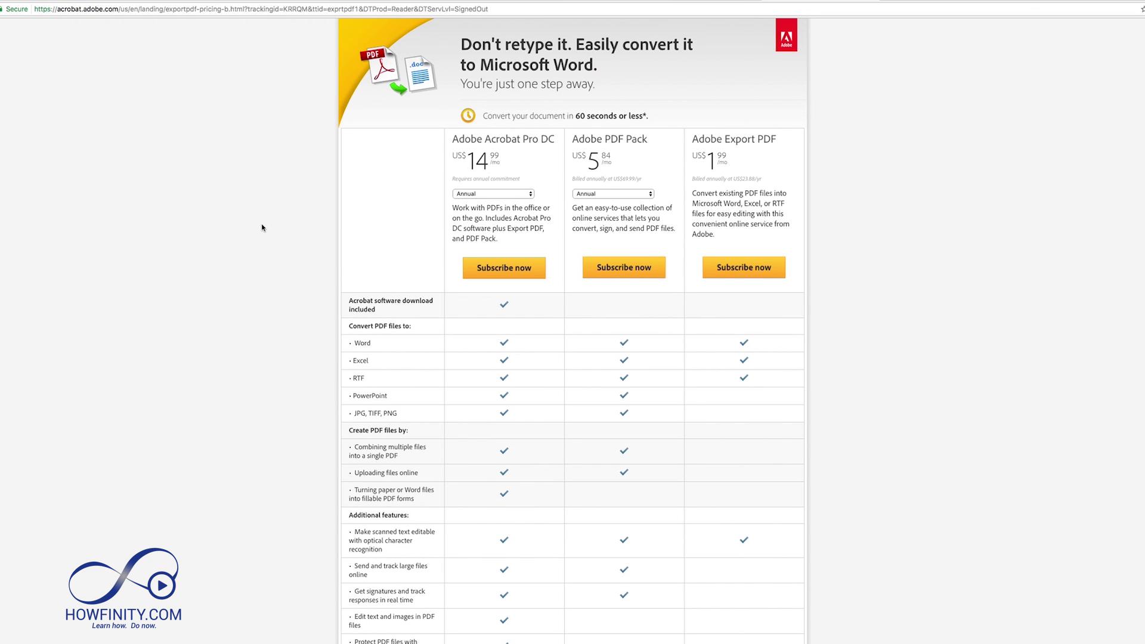
scroll(271, 251, up, 1)
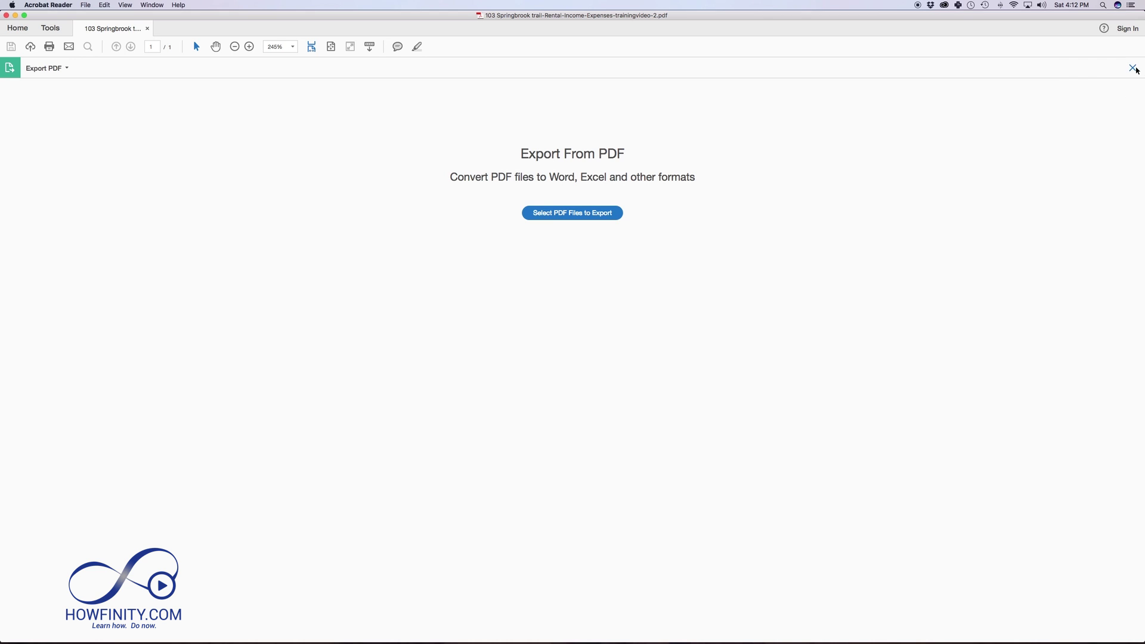
click(1133, 69)
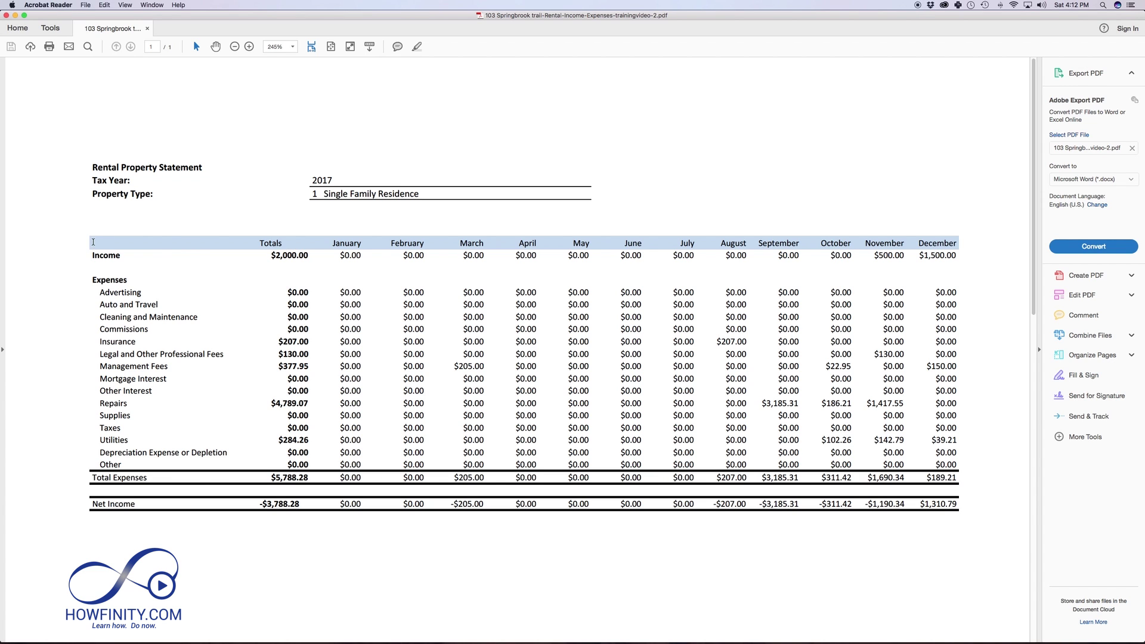
Step: Select the statement table text from the Totals header down to Net Income and copy it
drag(93, 242, 478, 357)
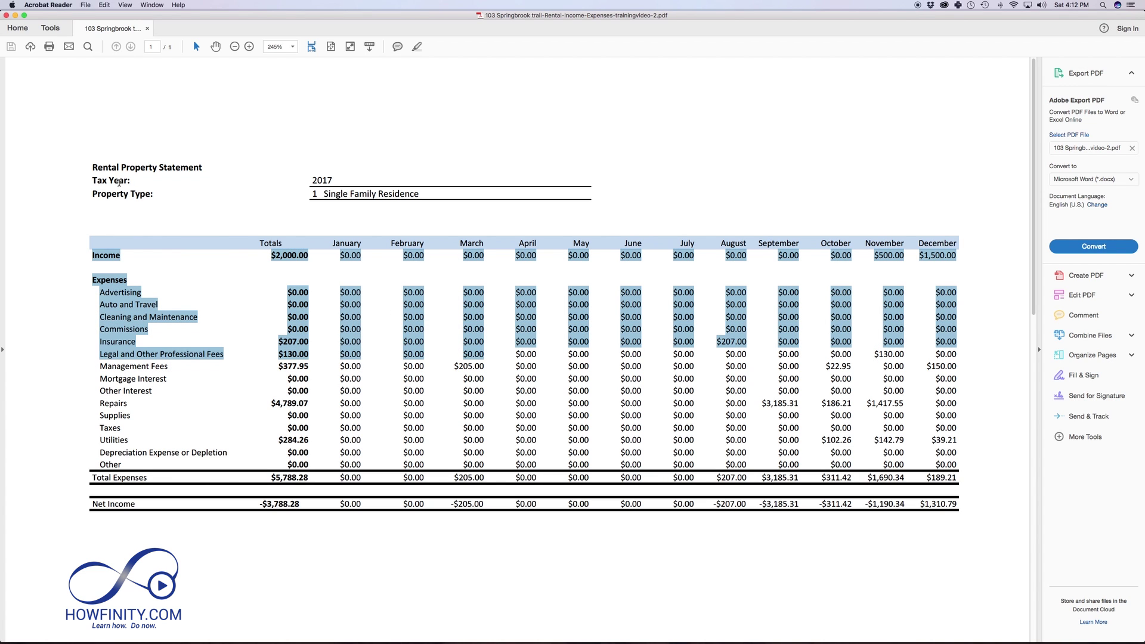
click(169, 215)
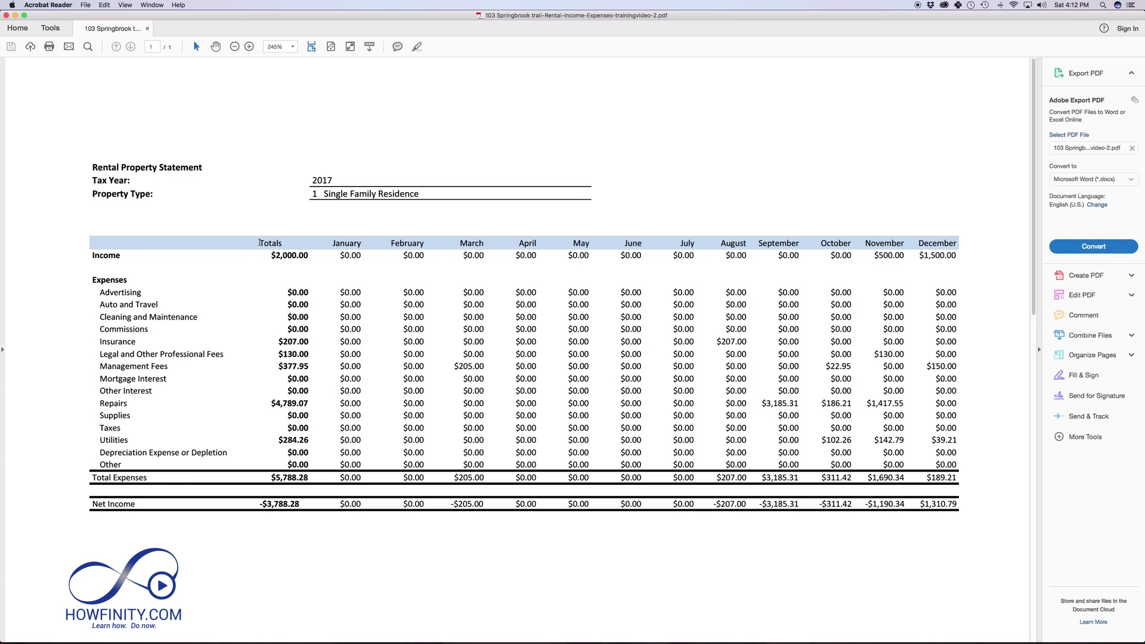
drag(259, 242, 967, 506)
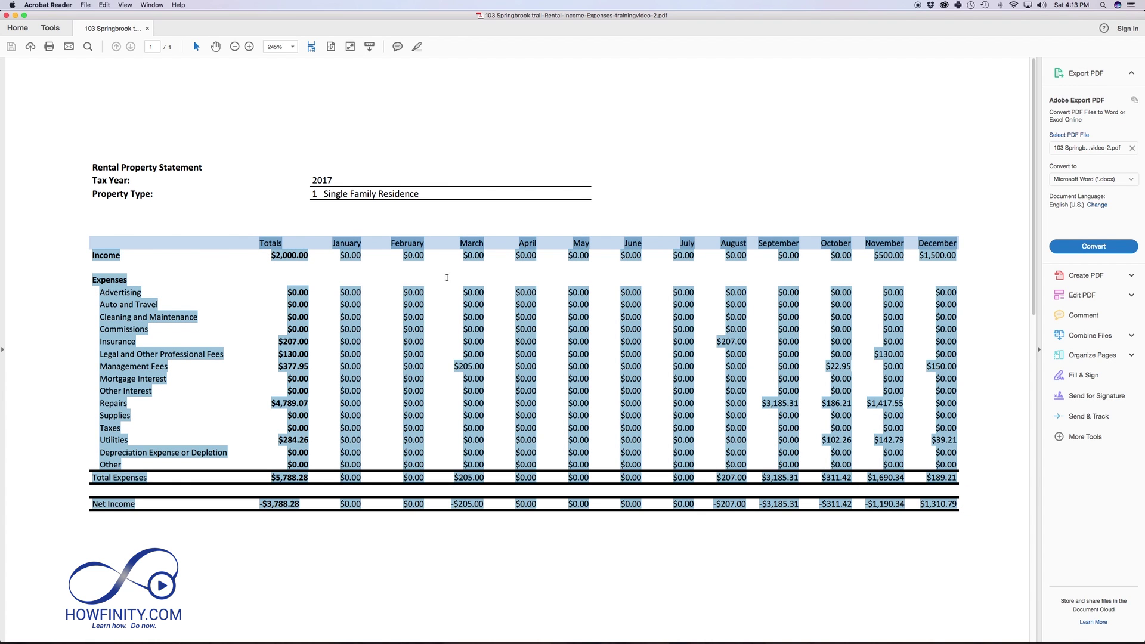
right_click(475, 335)
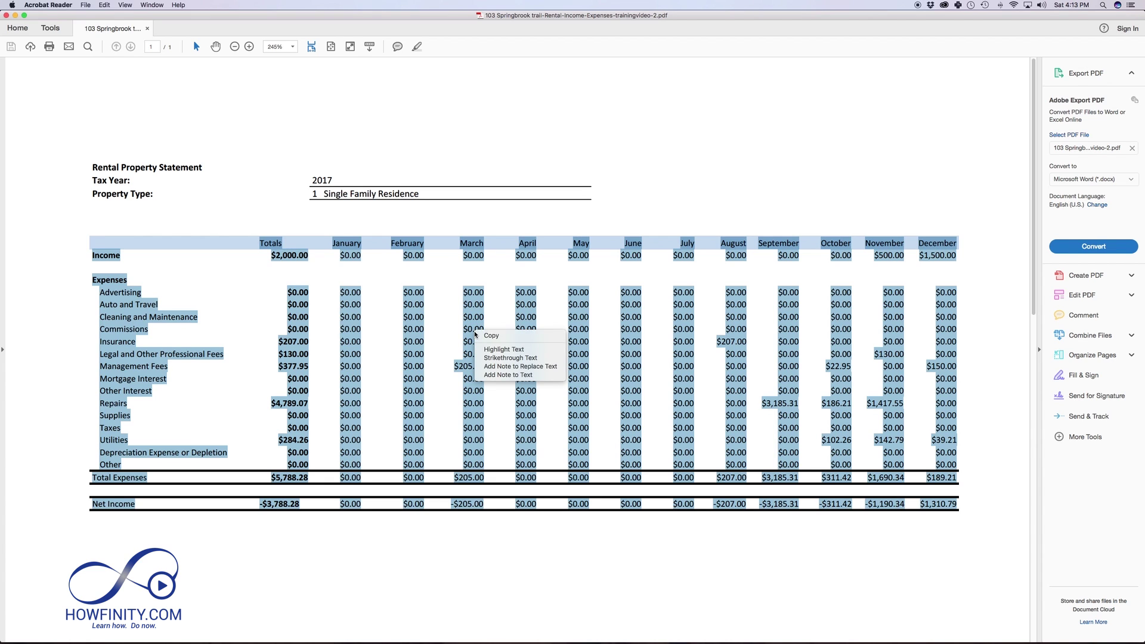
click(507, 336)
click(104, 5)
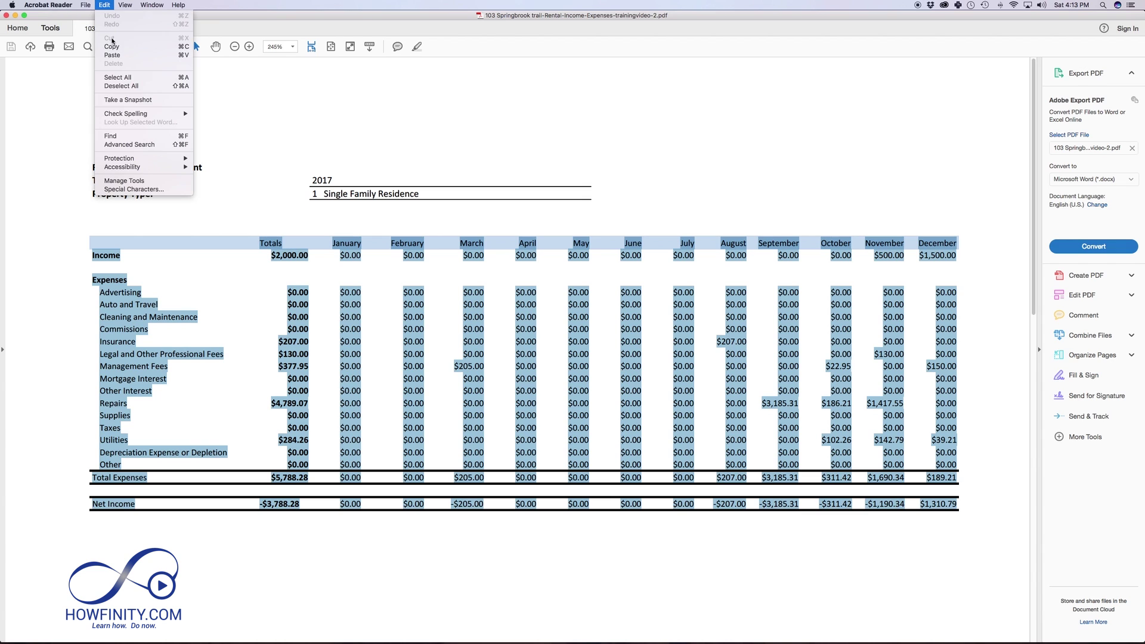
click(111, 45)
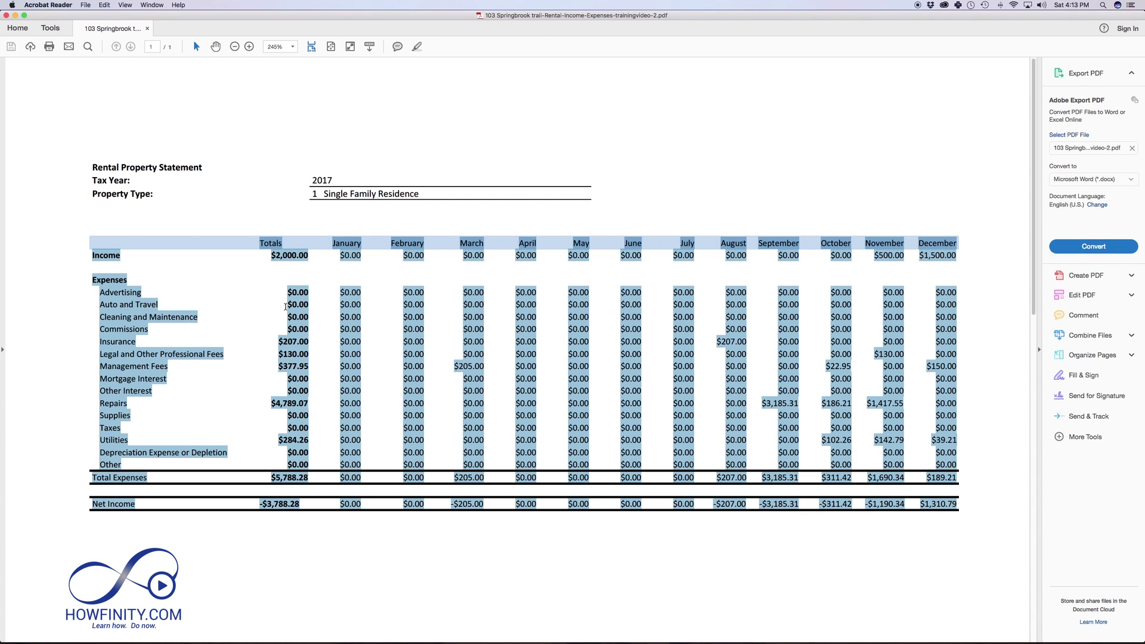
Step: Switch to Excel and create a new blank workbook in an enlarged window
key(super+Tab)
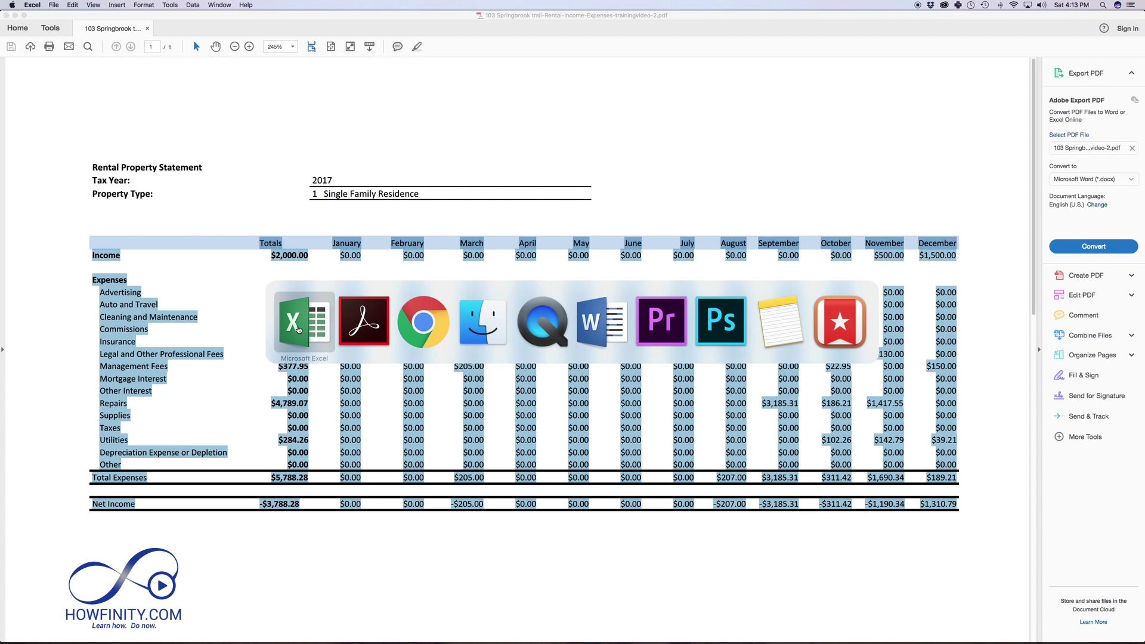
click(54, 5)
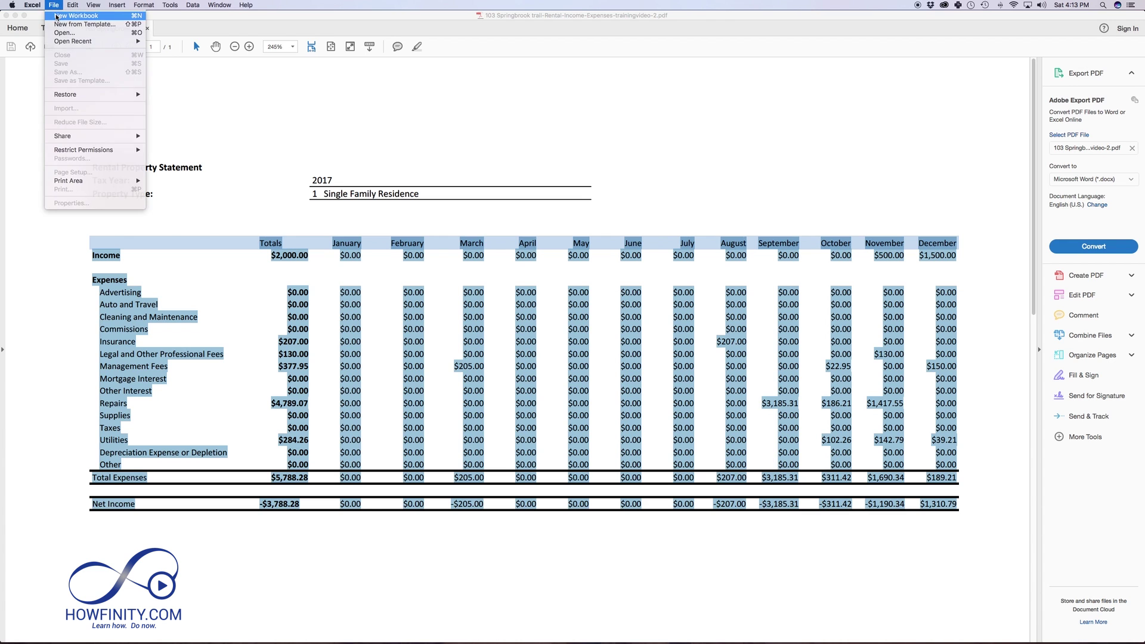
click(71, 15)
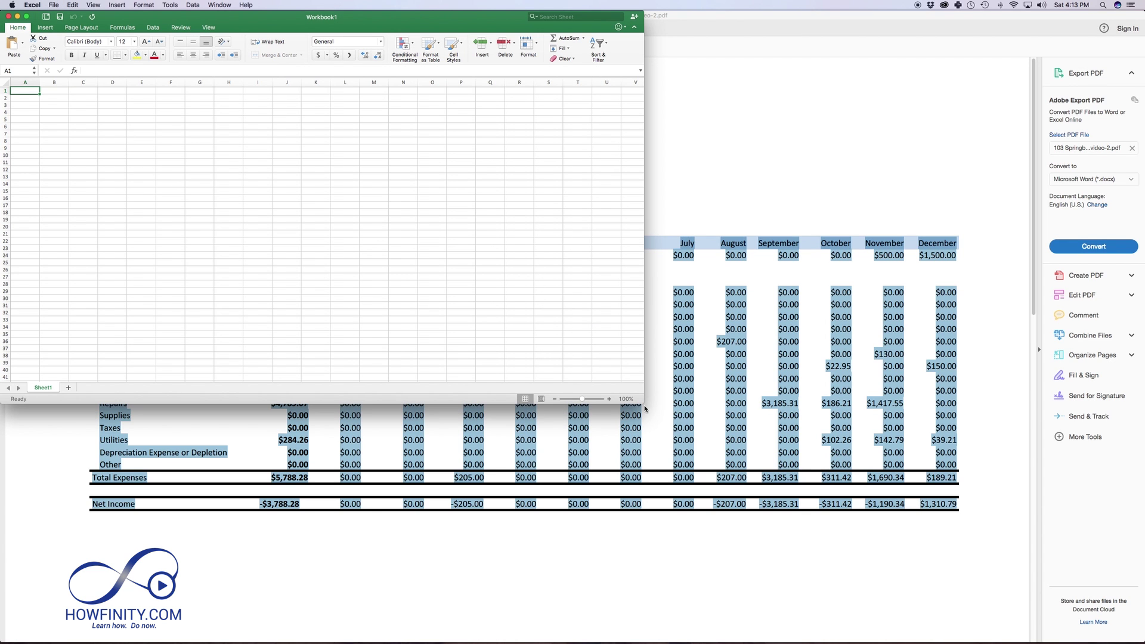
drag(644, 409, 863, 504)
Step: Paste the copied statement text starting at cell A2, filling rows 2–21
click(20, 97)
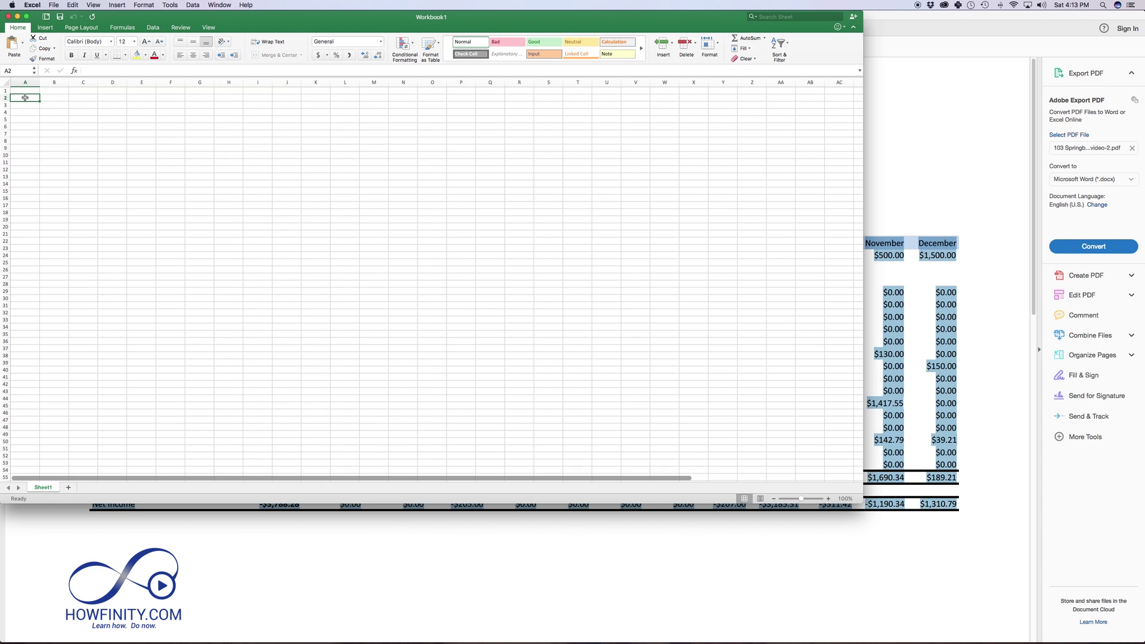
right_click(25, 97)
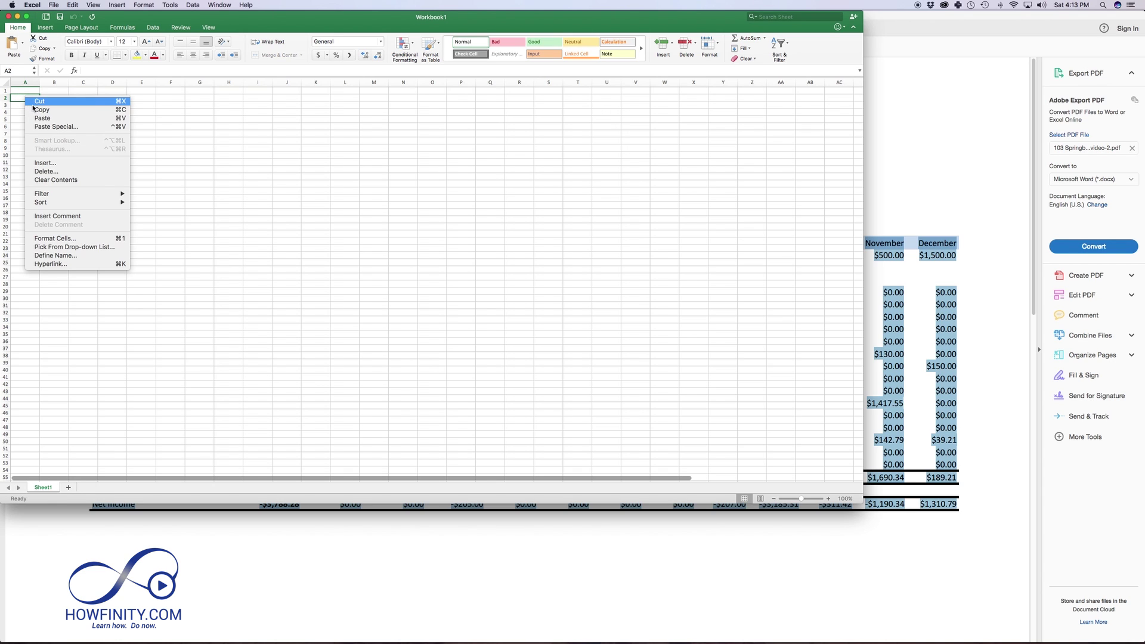
click(49, 119)
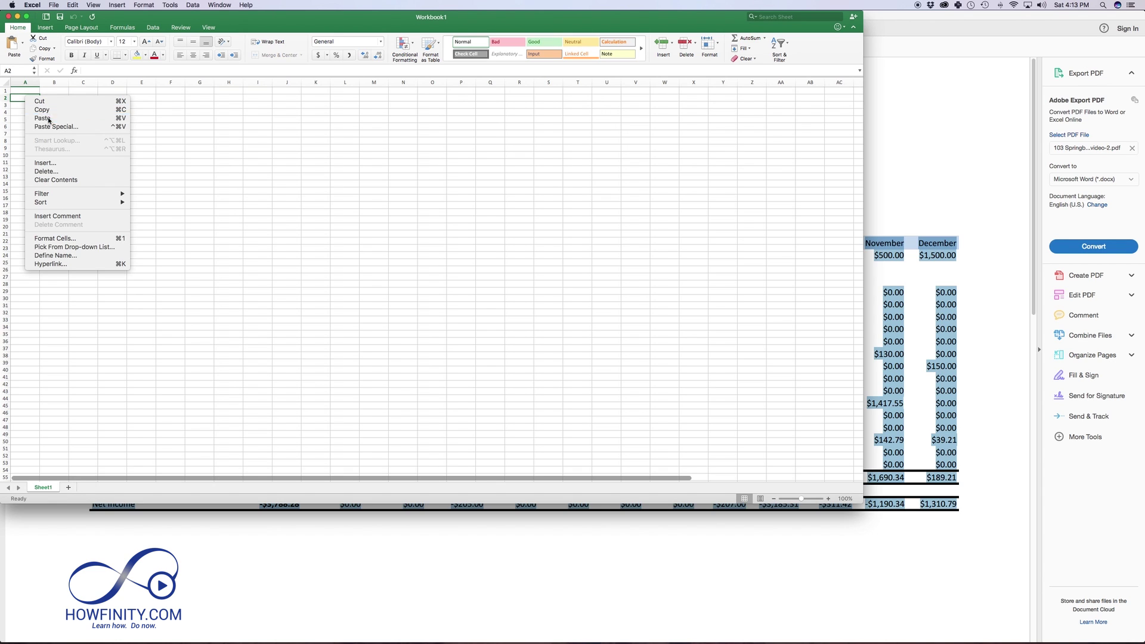
click(72, 5)
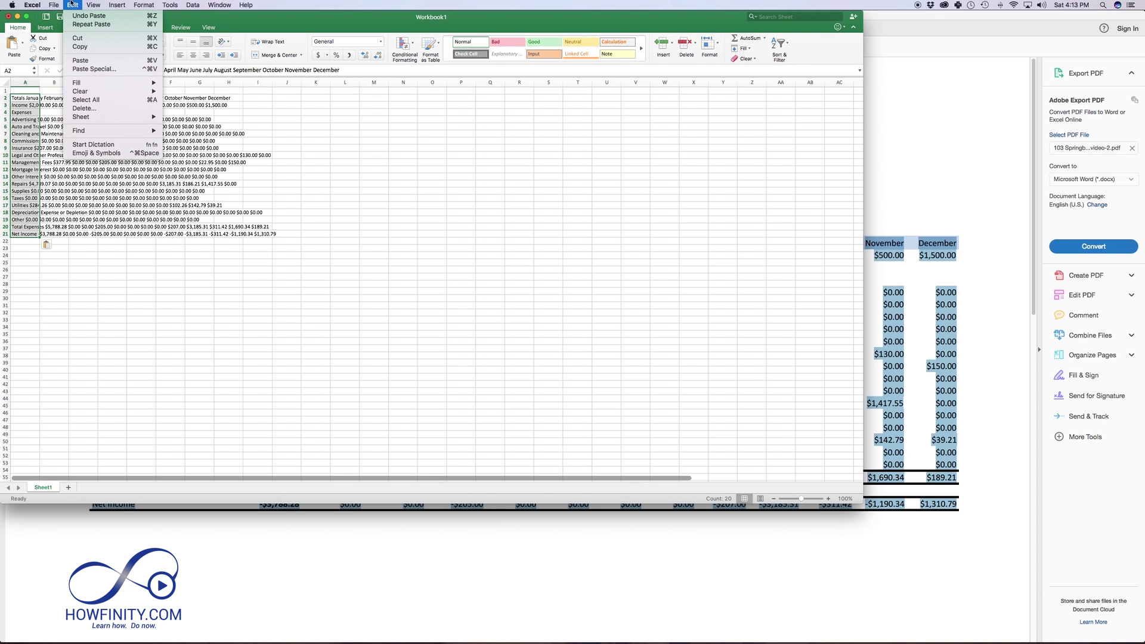
click(69, 5)
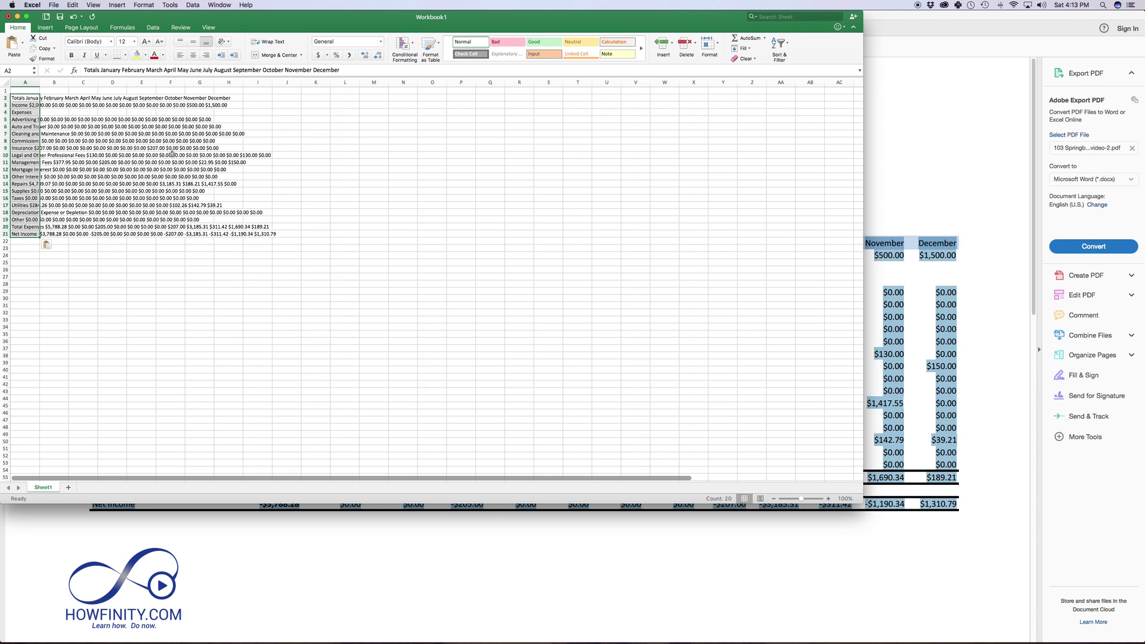
scroll(172, 154, up, 1)
key(super+v)
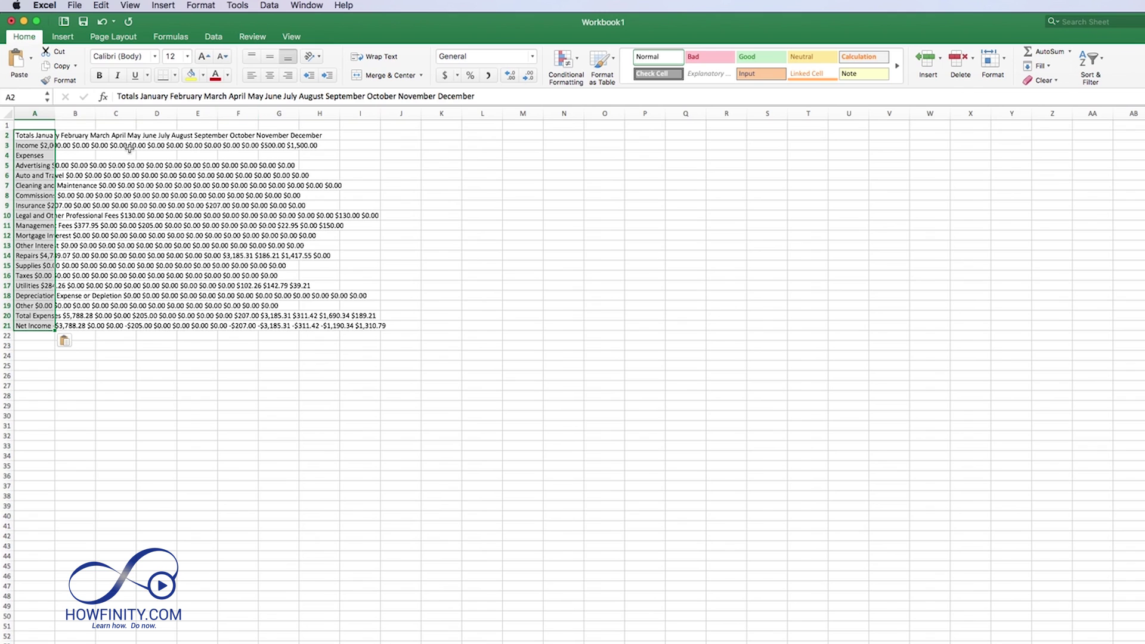
Step: Launch Text to Columns from the Data menu for column A, keeping Delimited
click(216, 37)
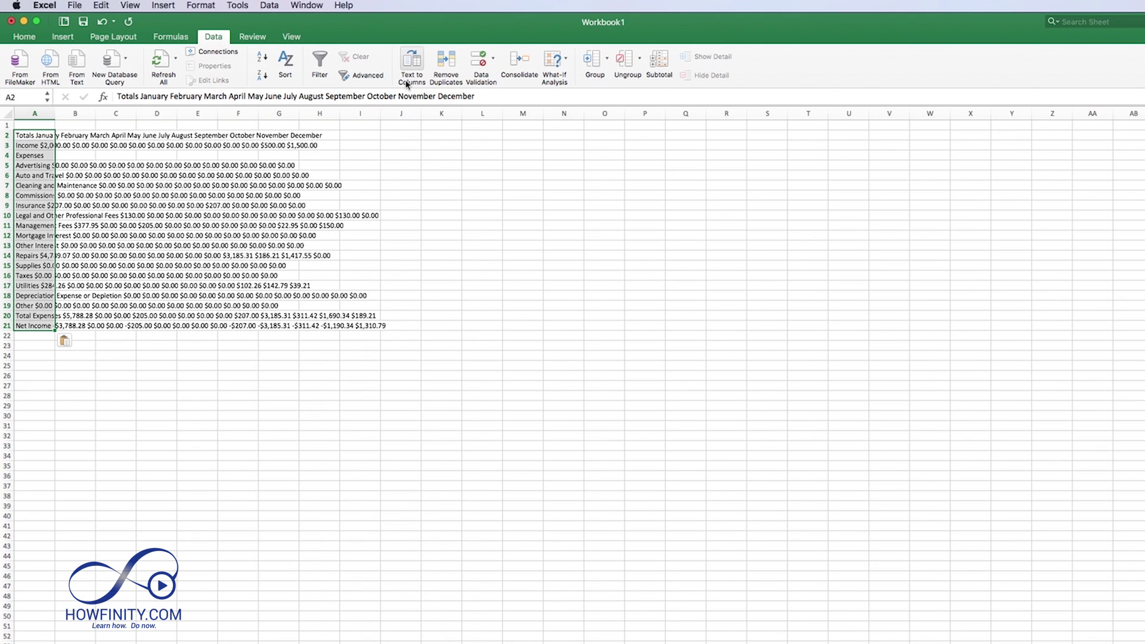
click(269, 4)
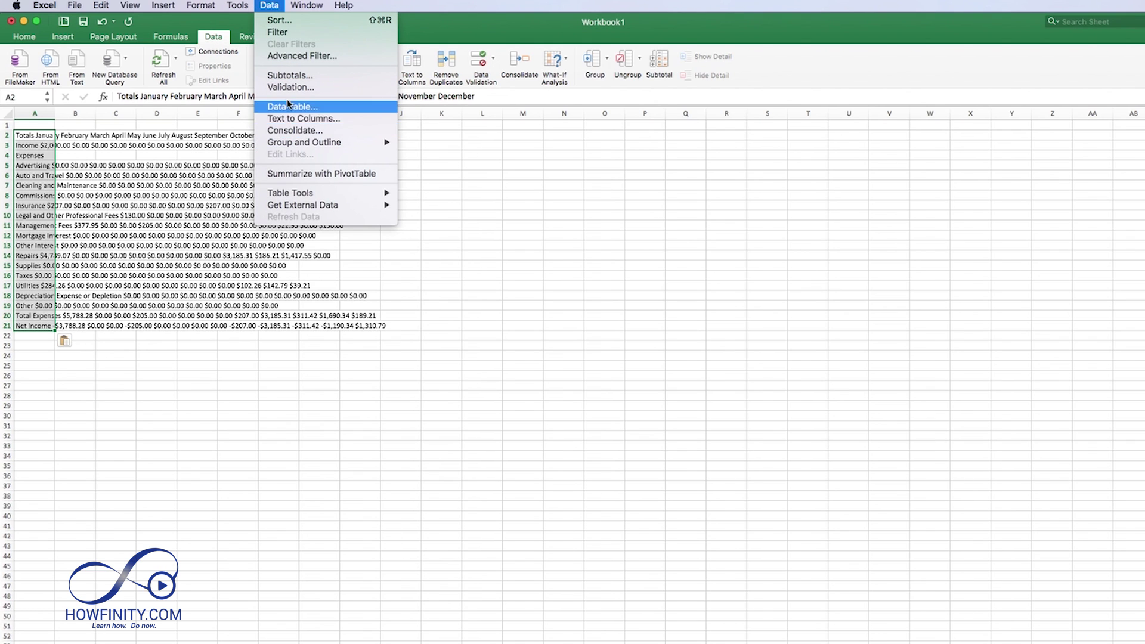
click(297, 118)
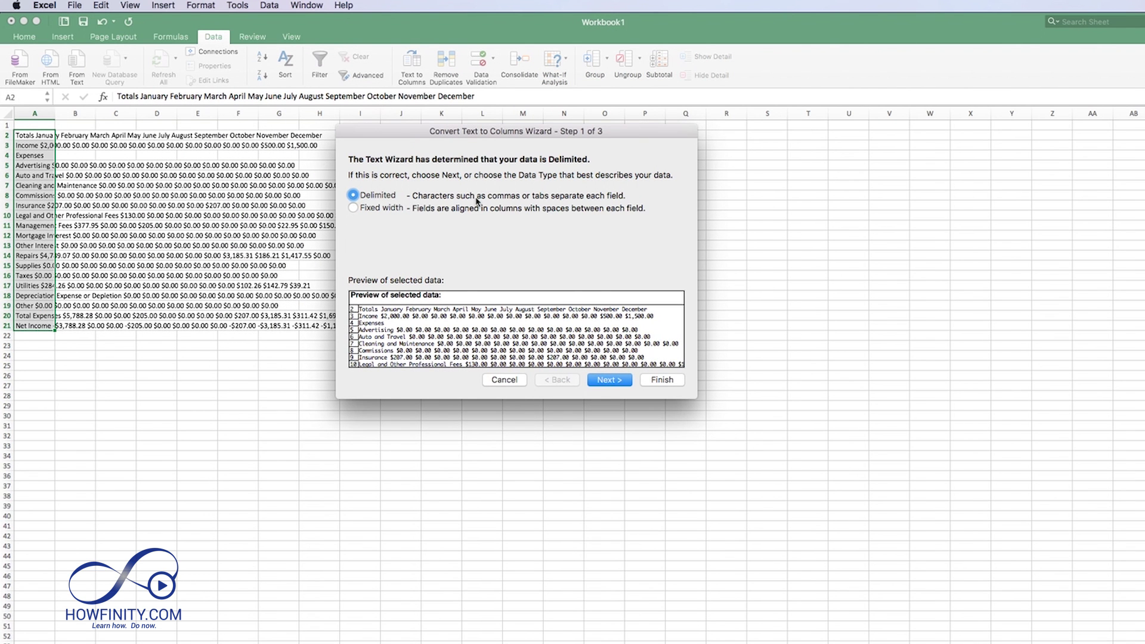
click(613, 384)
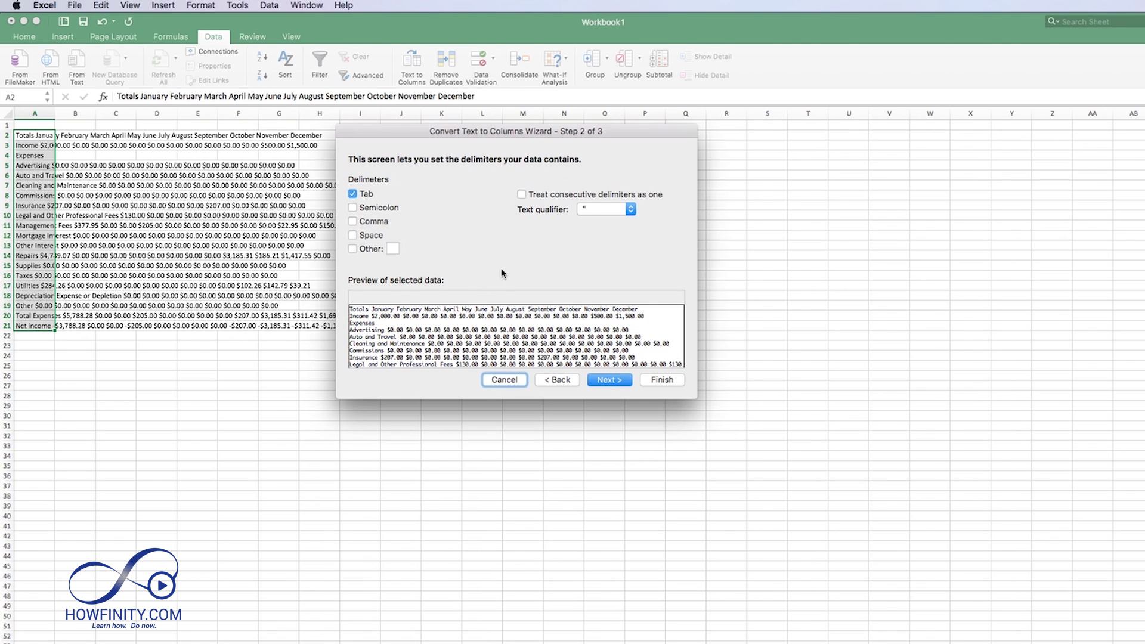
Step: Set Space as the only delimiter and finish splitting the text into columns
click(352, 194)
click(352, 207)
click(353, 222)
click(353, 208)
click(352, 235)
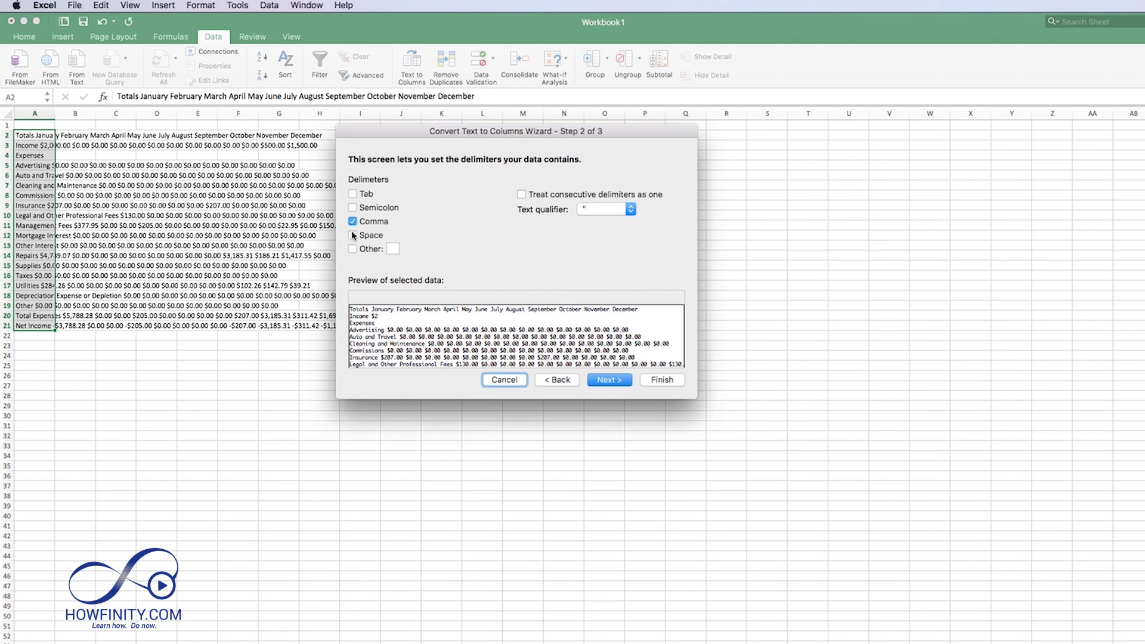
click(353, 221)
click(353, 235)
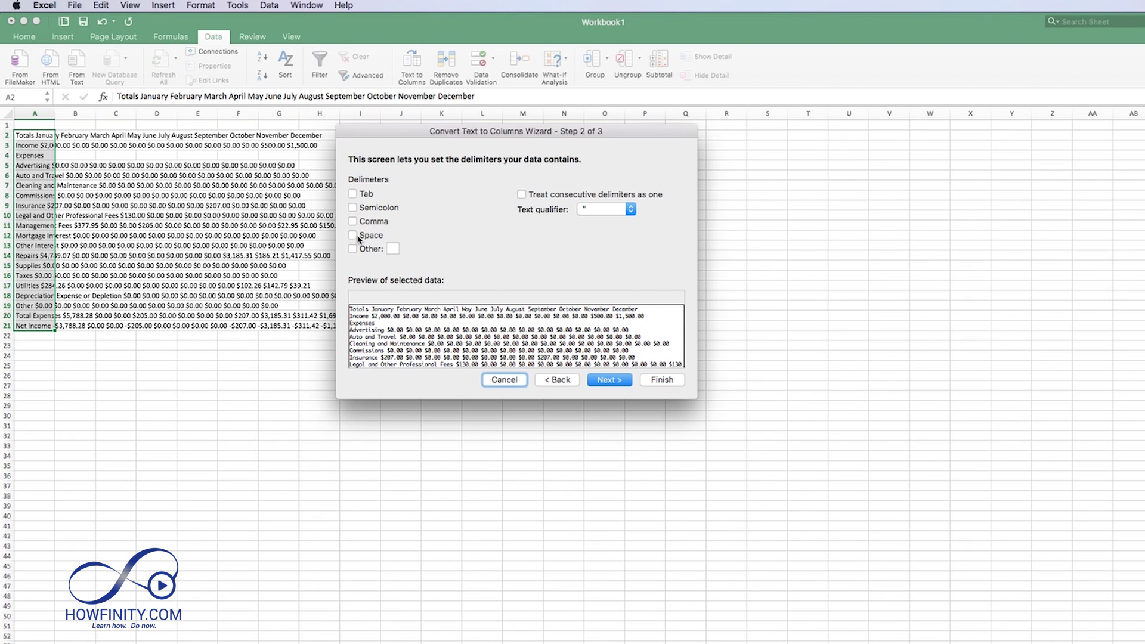
click(353, 235)
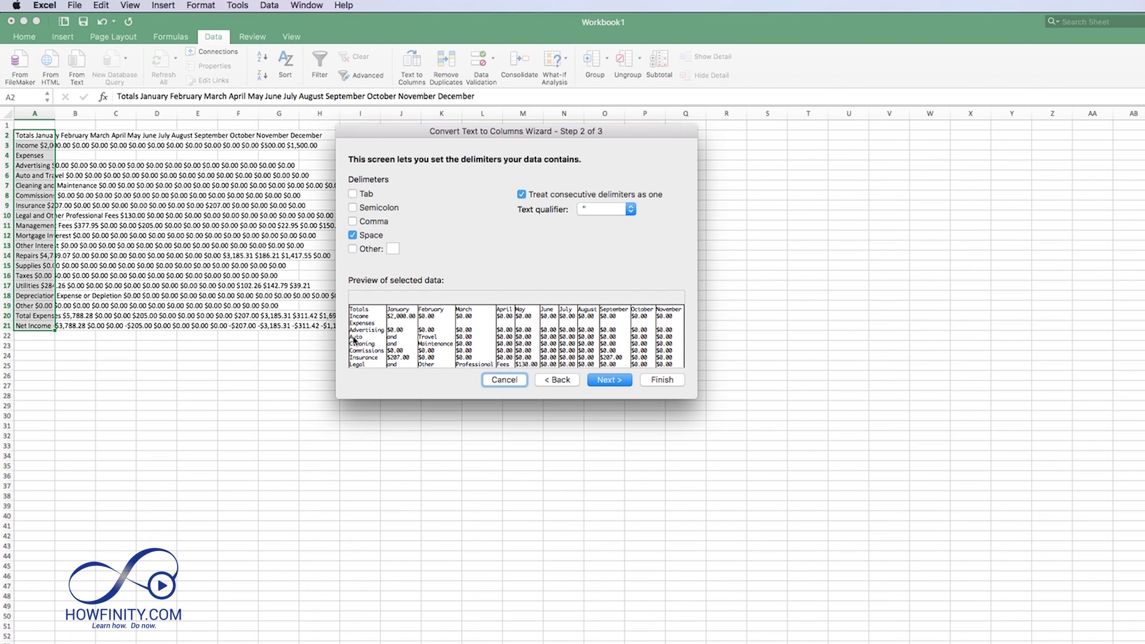
click(353, 235)
click(352, 194)
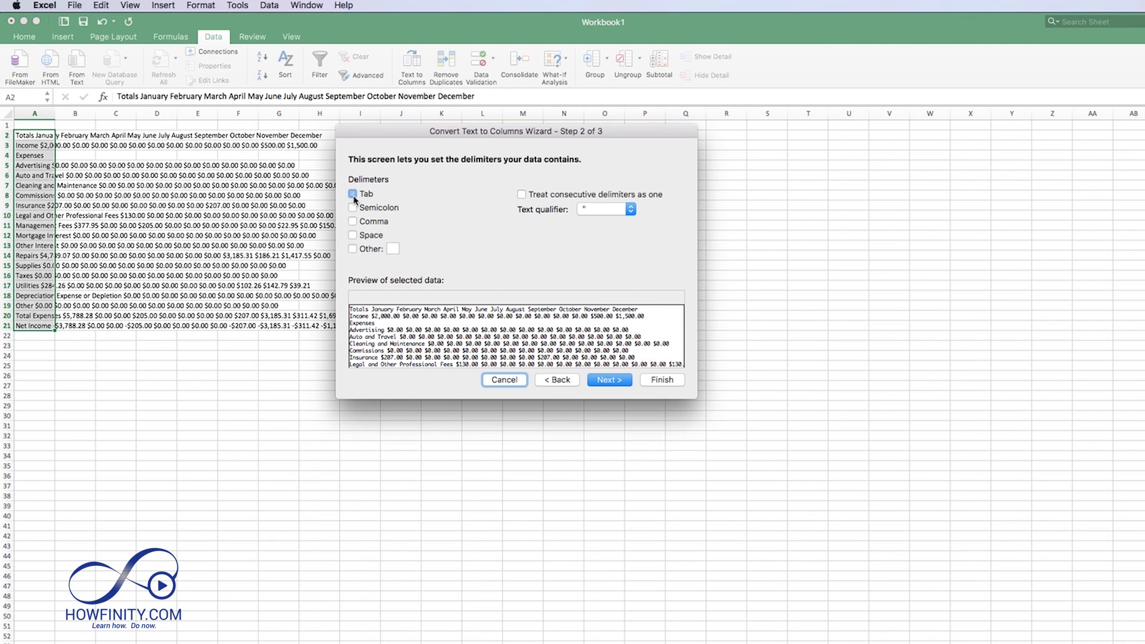
click(353, 194)
click(353, 235)
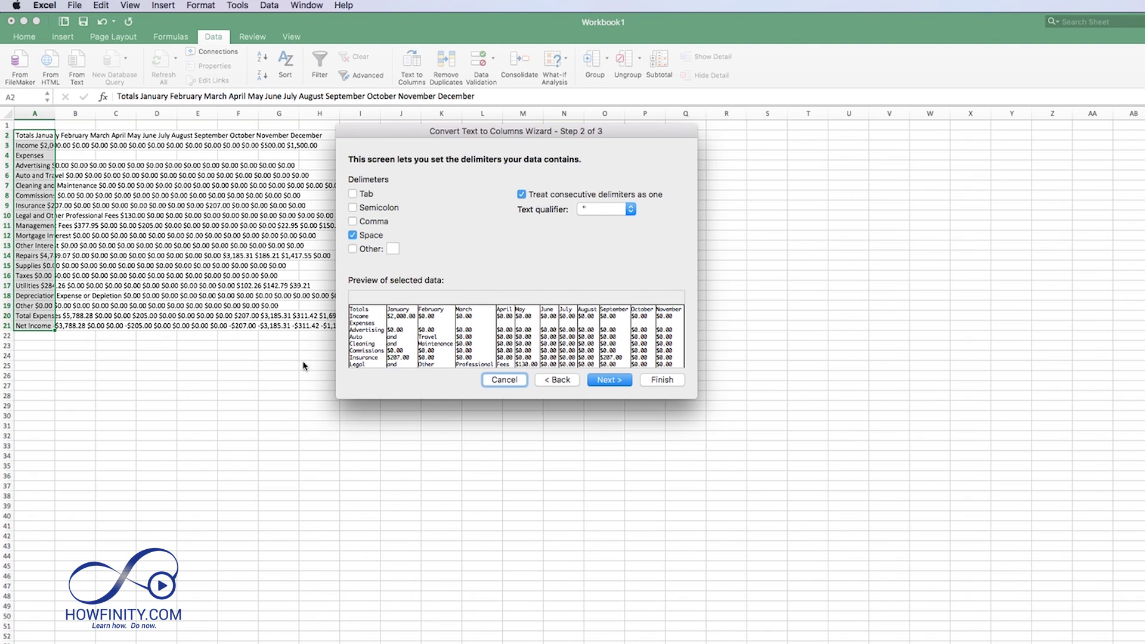
click(617, 382)
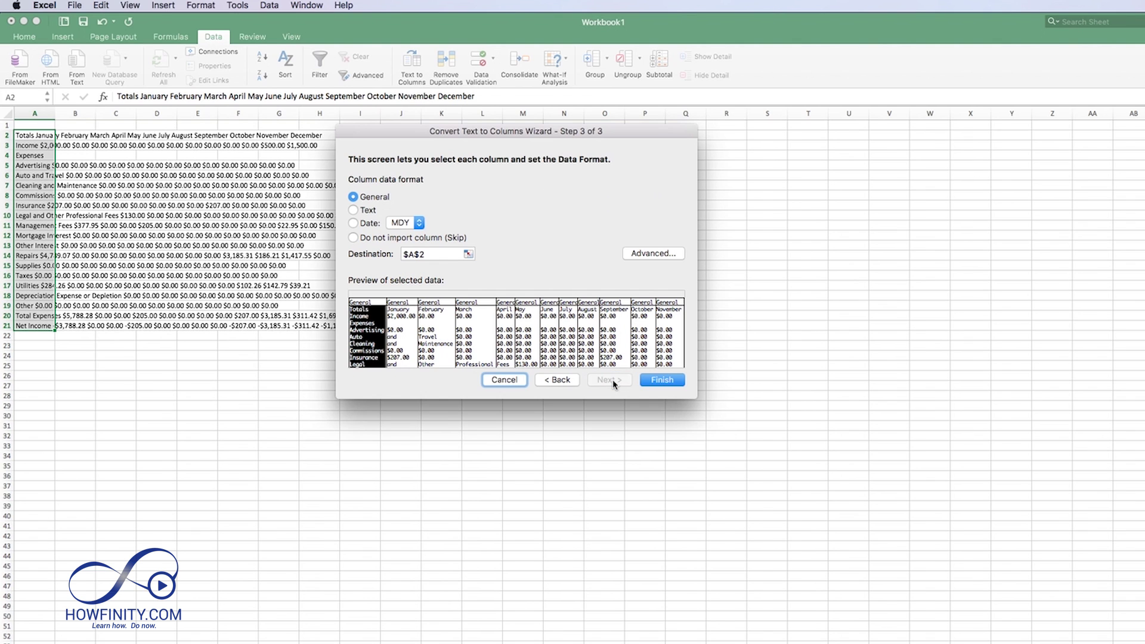
click(667, 382)
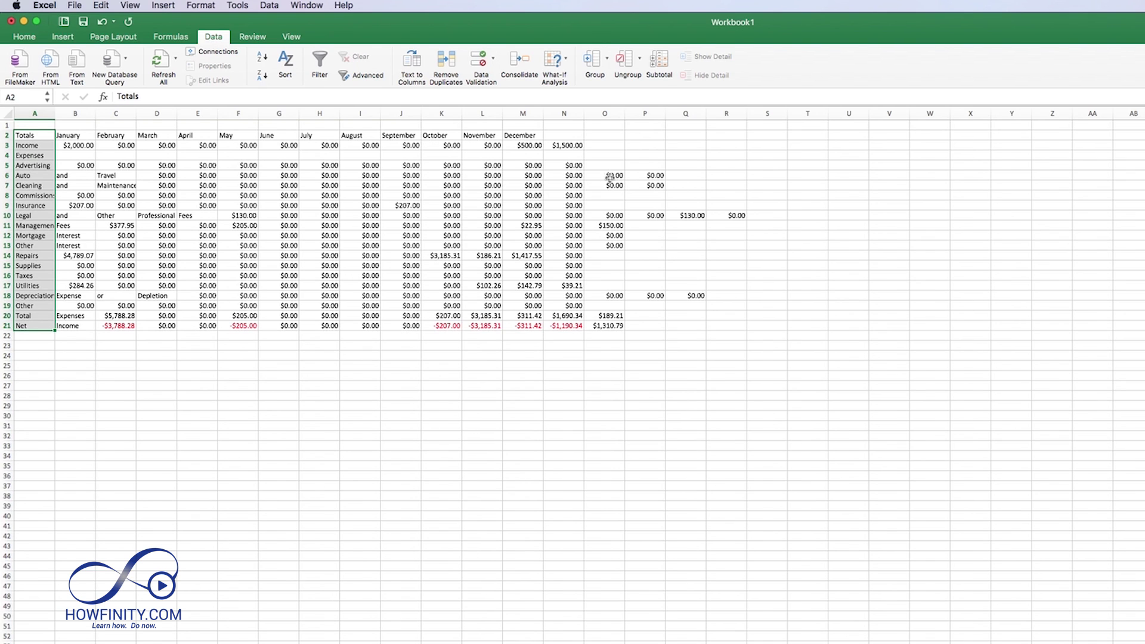
Step: Delete the stray words in B6:C7, shifting the remaining cells left
click(84, 176)
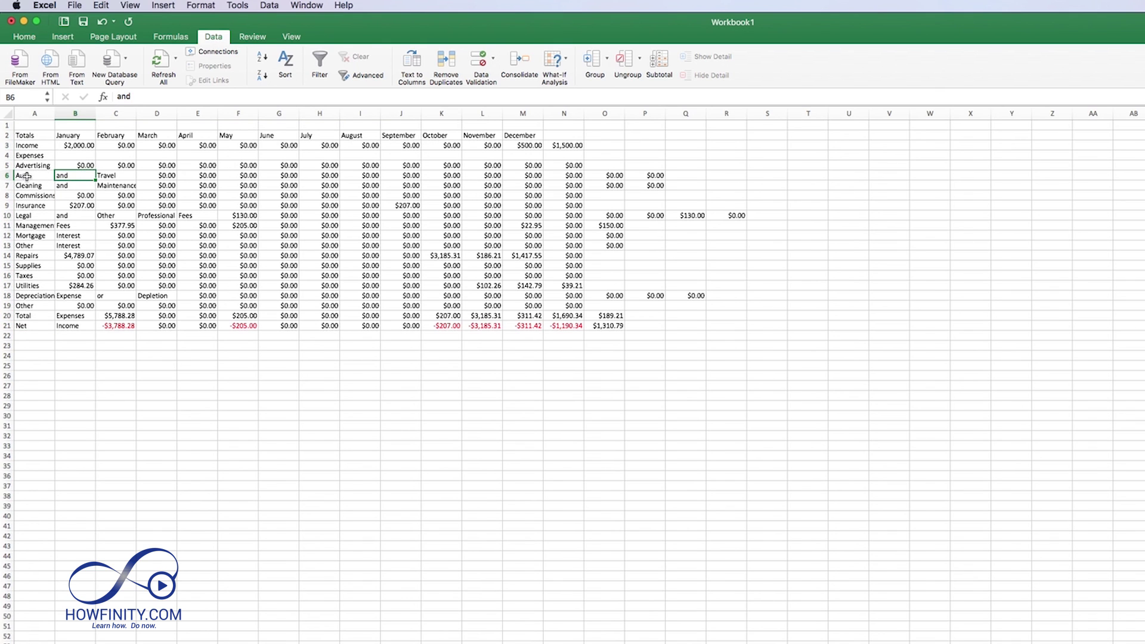
drag(74, 174, 122, 185)
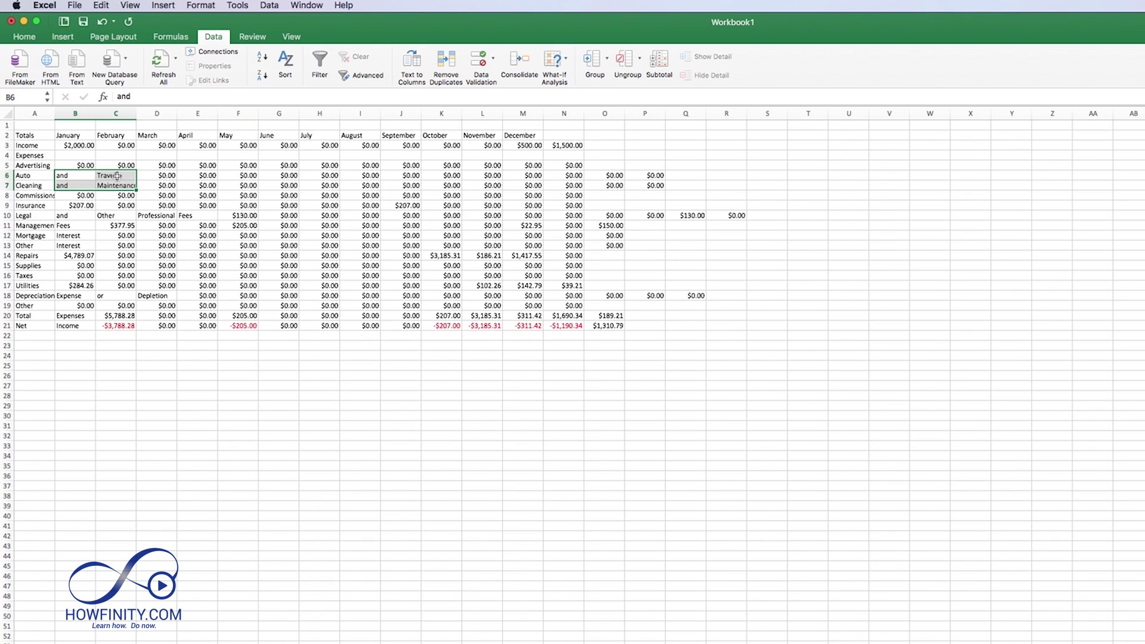
right_click(115, 177)
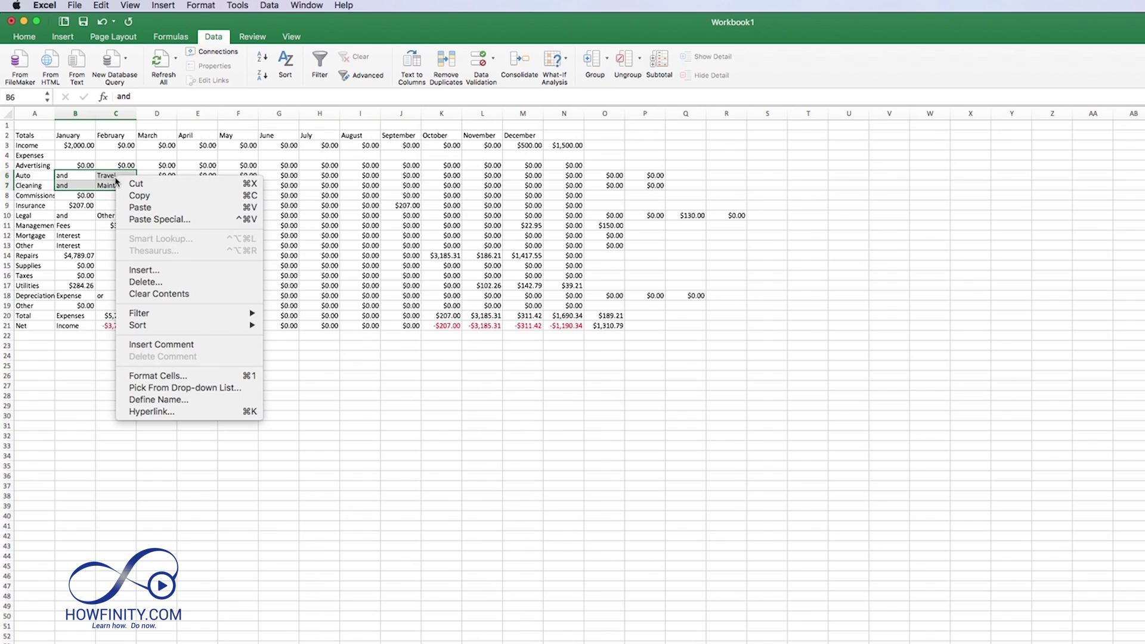
click(150, 287)
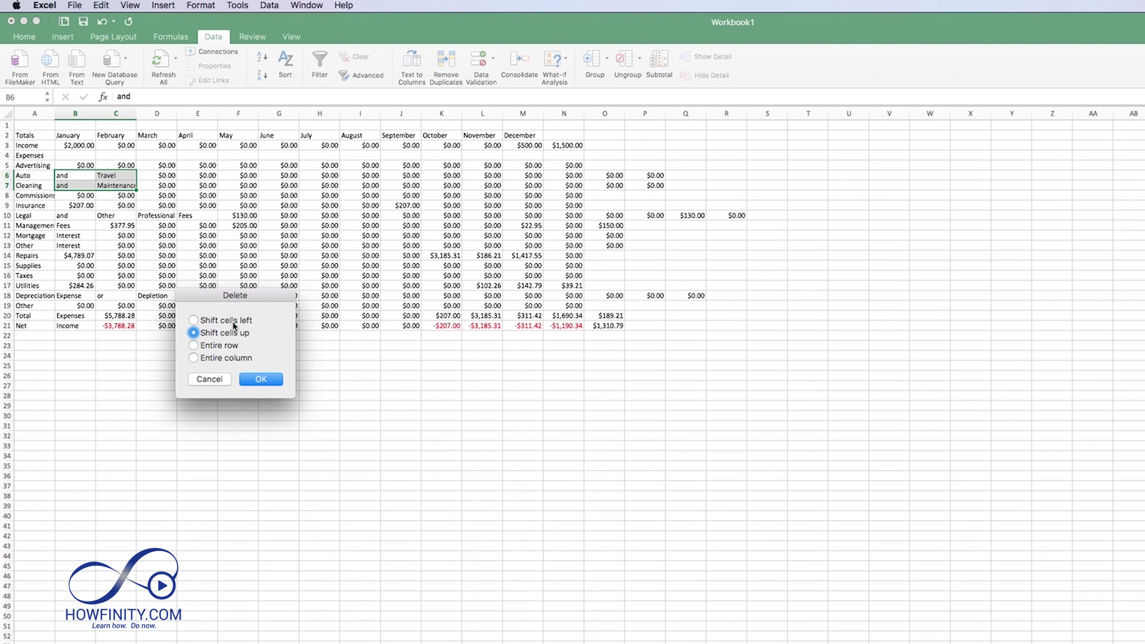
click(194, 321)
click(260, 382)
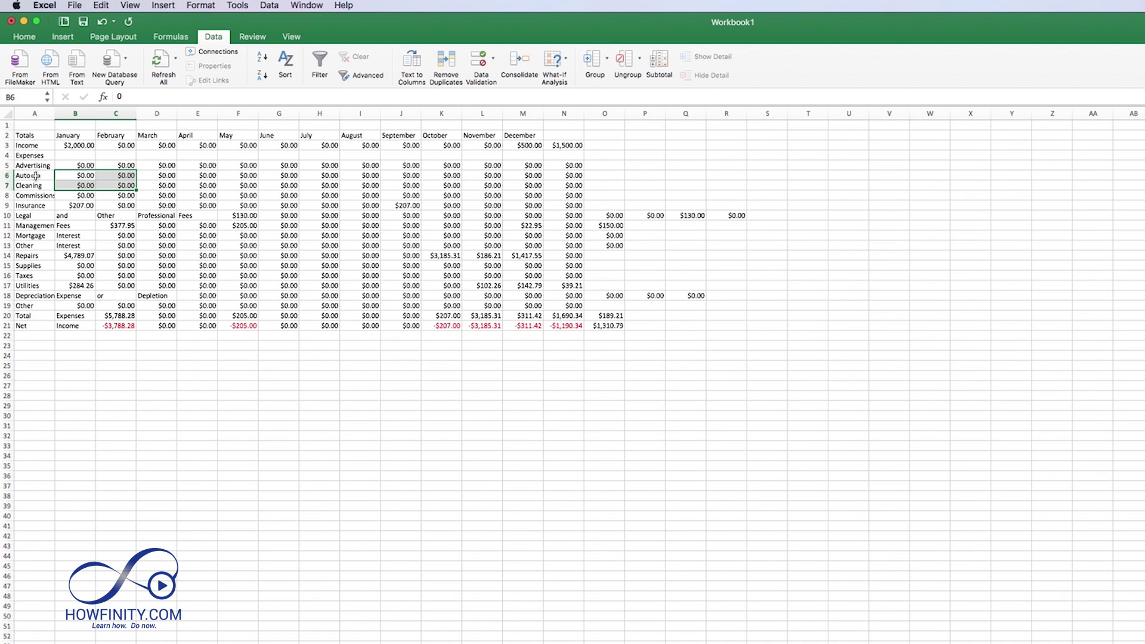
Step: Widen column A and delete row 10's spilled words in B10:E10, shifting cells left
click(66, 227)
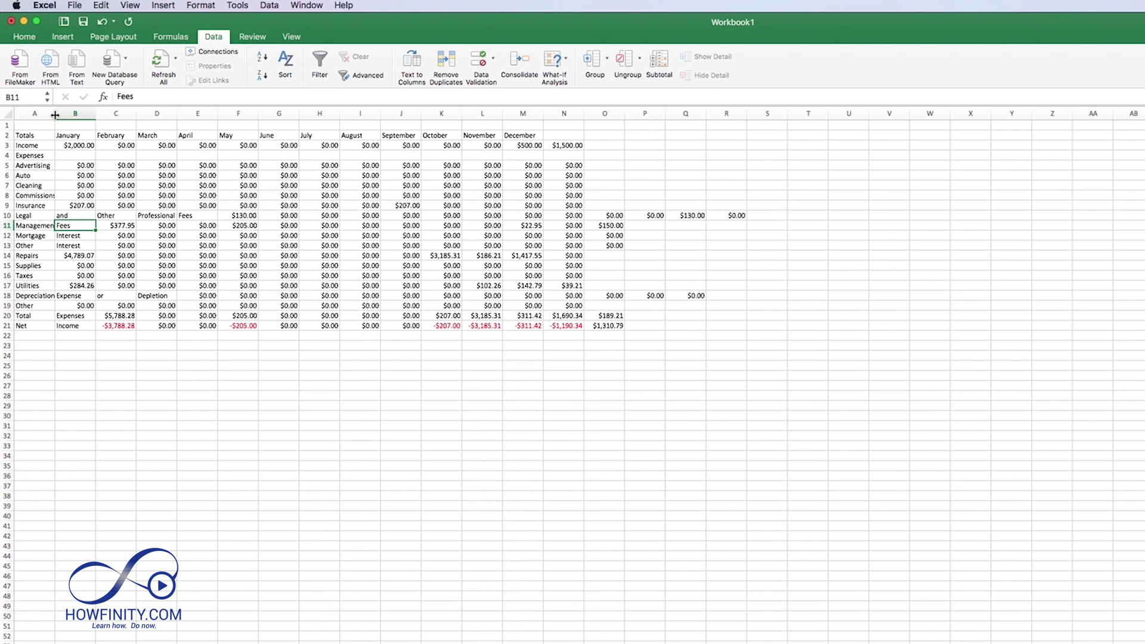
drag(56, 113, 93, 113)
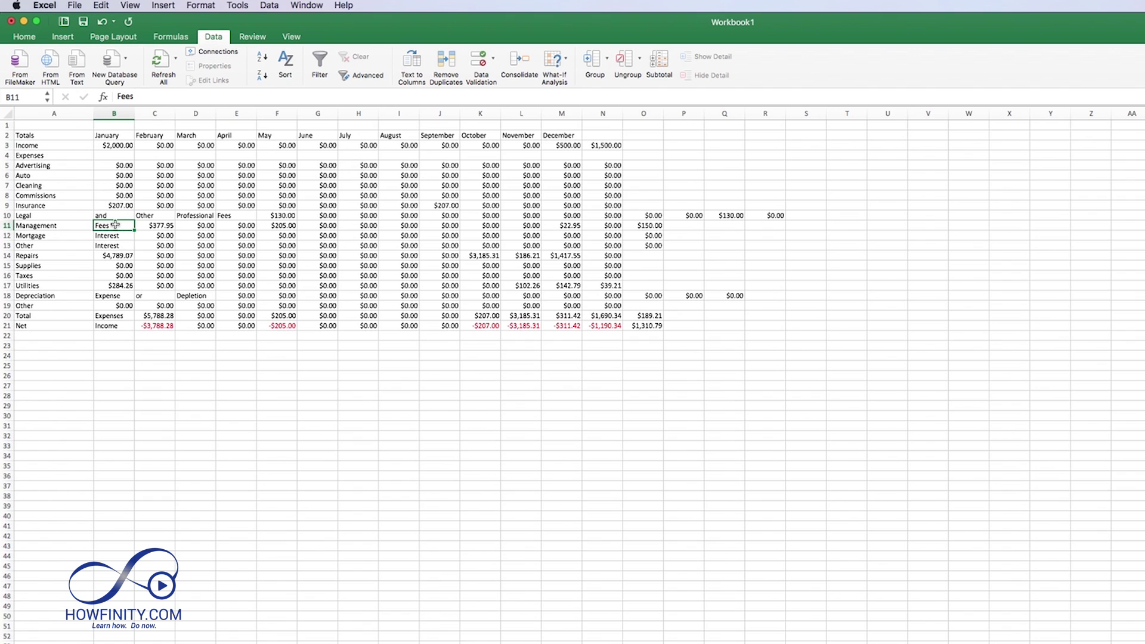
drag(114, 218, 234, 218)
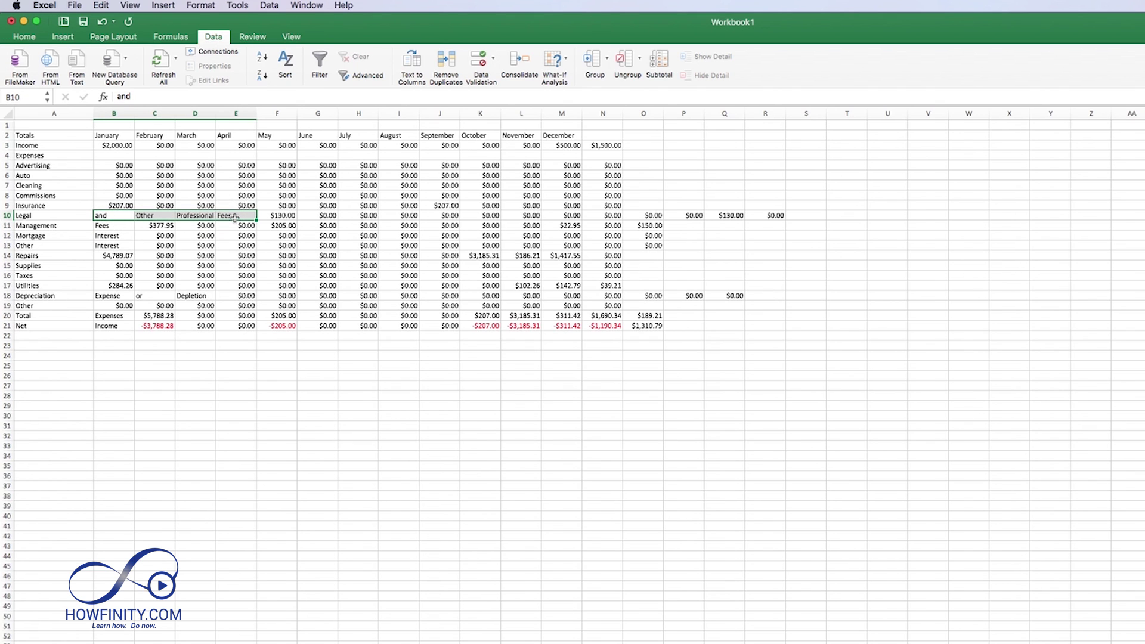
right_click(235, 217)
click(279, 320)
click(217, 299)
click(286, 359)
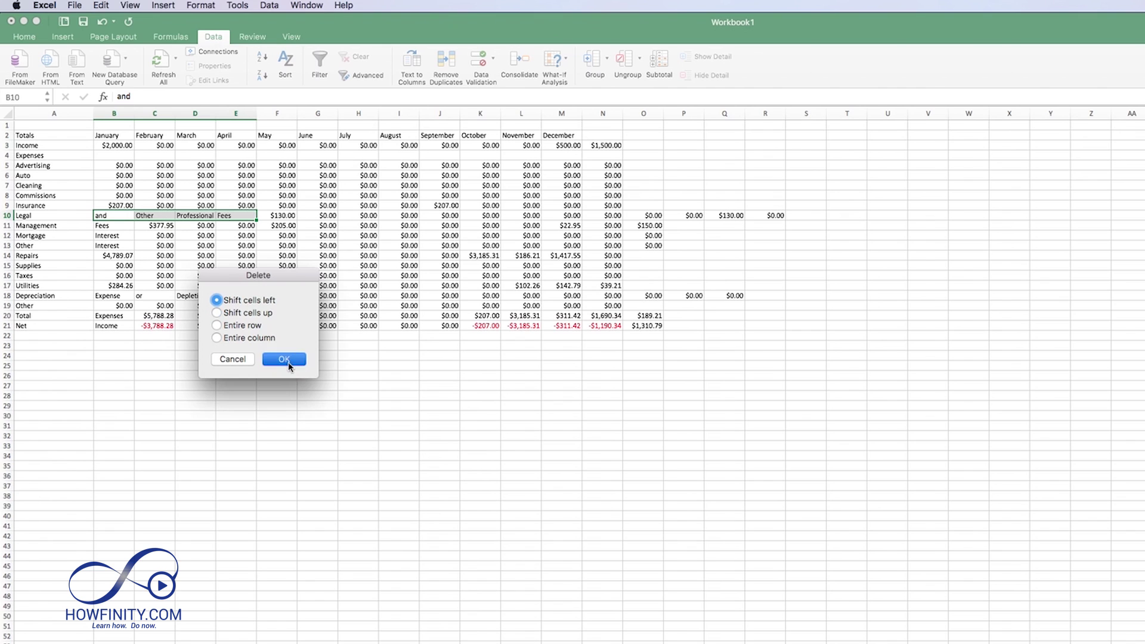